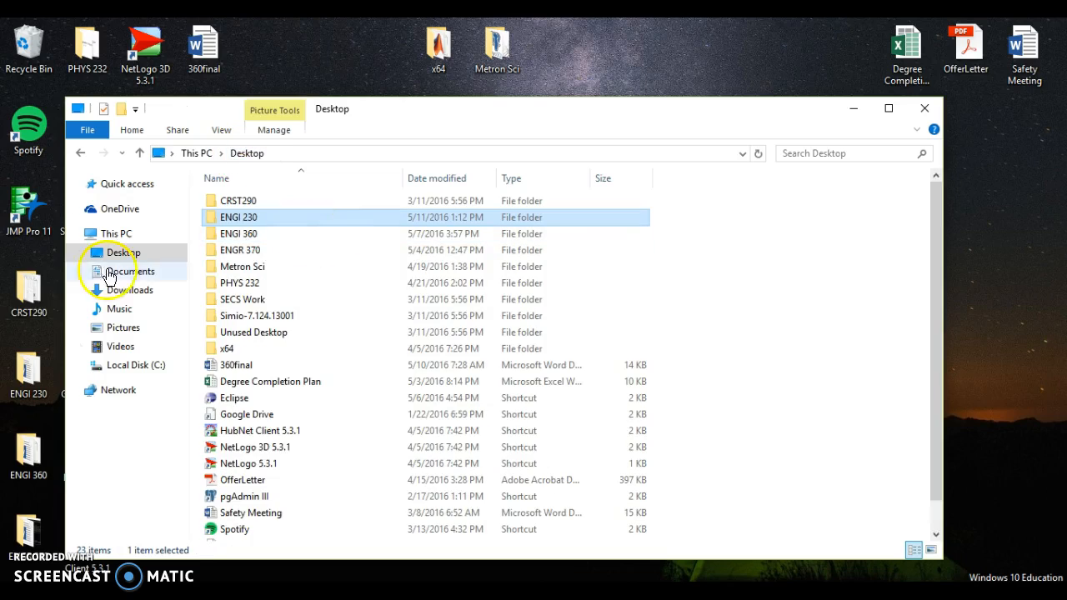
Launch RUN_Adempiere from the C:\Adempiere folder and log in as System Administrator for client System, declining the database migration.
left_click(142, 360)
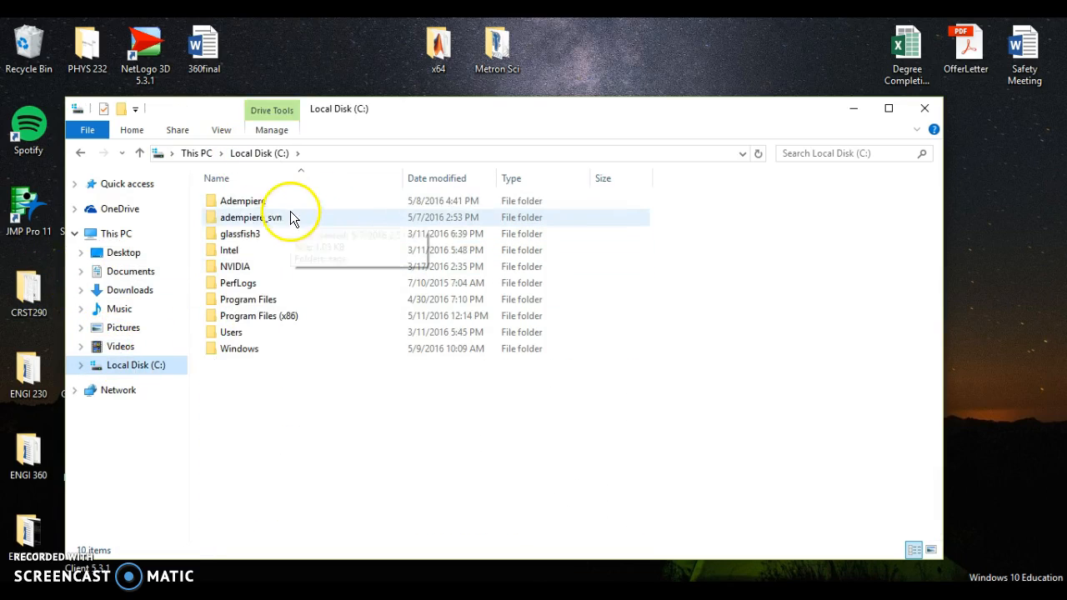
double_click(259, 203)
scroll(200, 417, "down", 3)
scroll(196, 409, "down", 3)
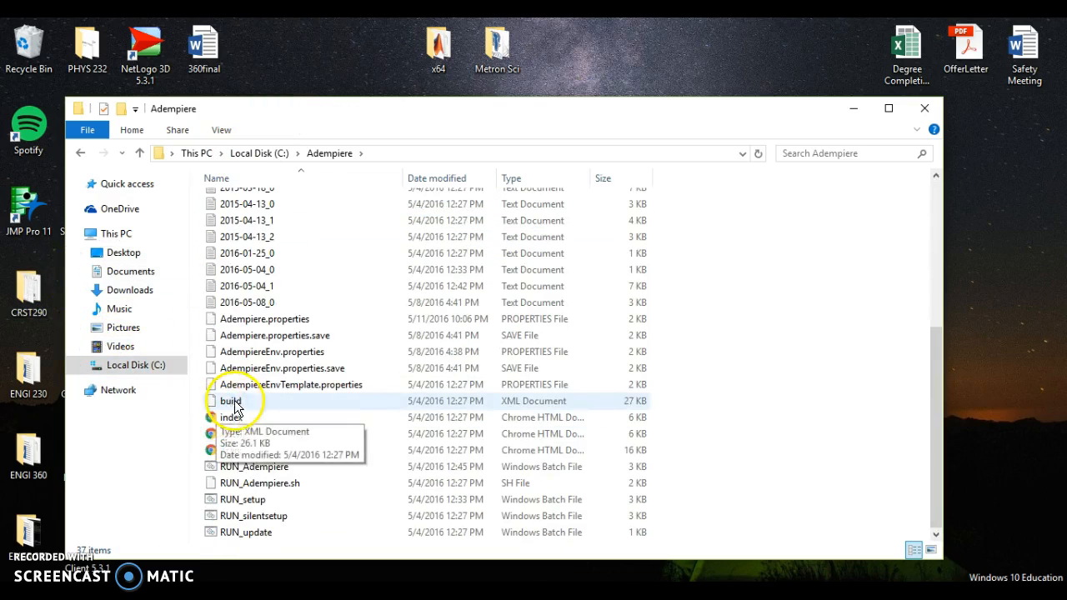
double_click(242, 466)
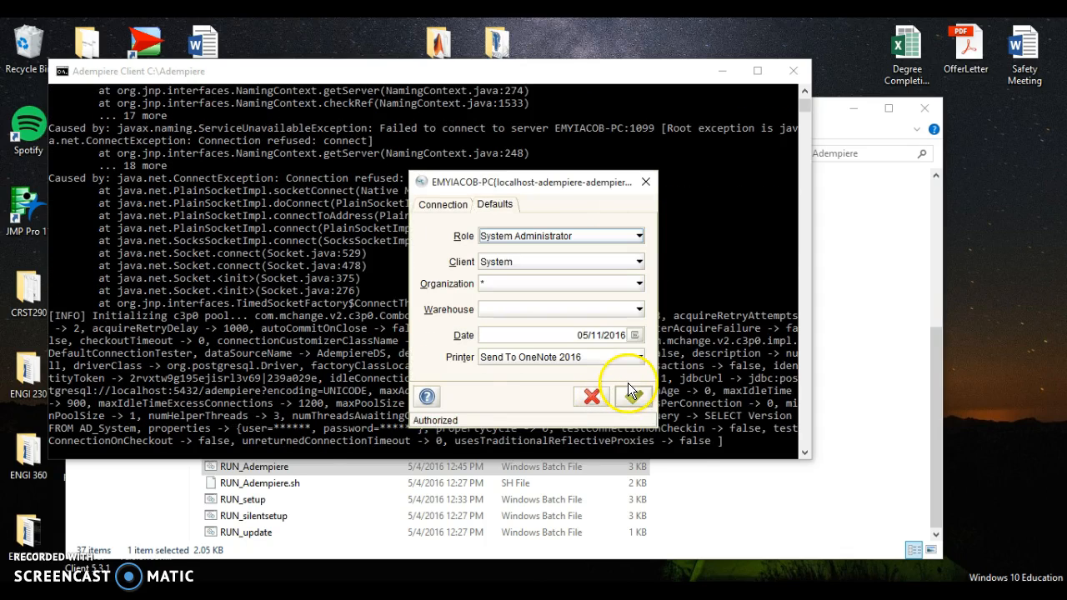
left_click(633, 397)
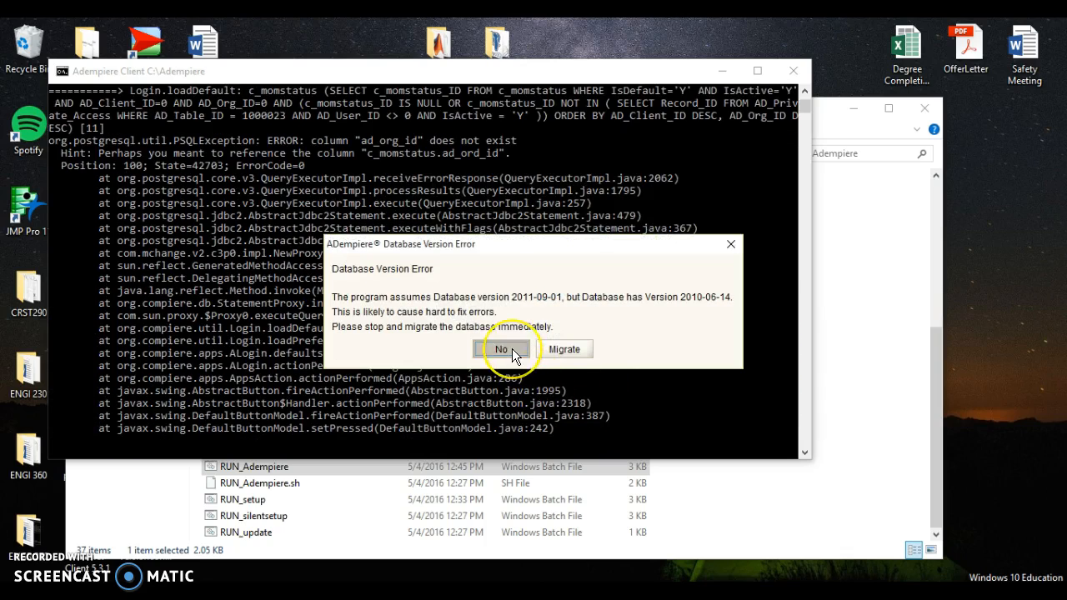
left_click(502, 349)
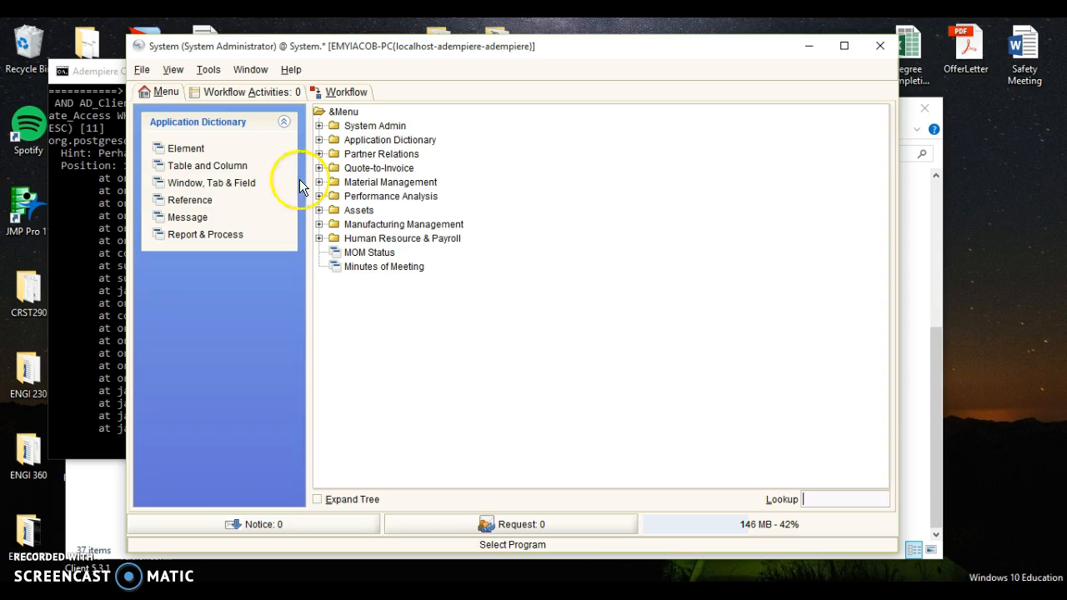
Open all Table and Column records without a filter and locate the c_mom tables in the list.
left_click(207, 166)
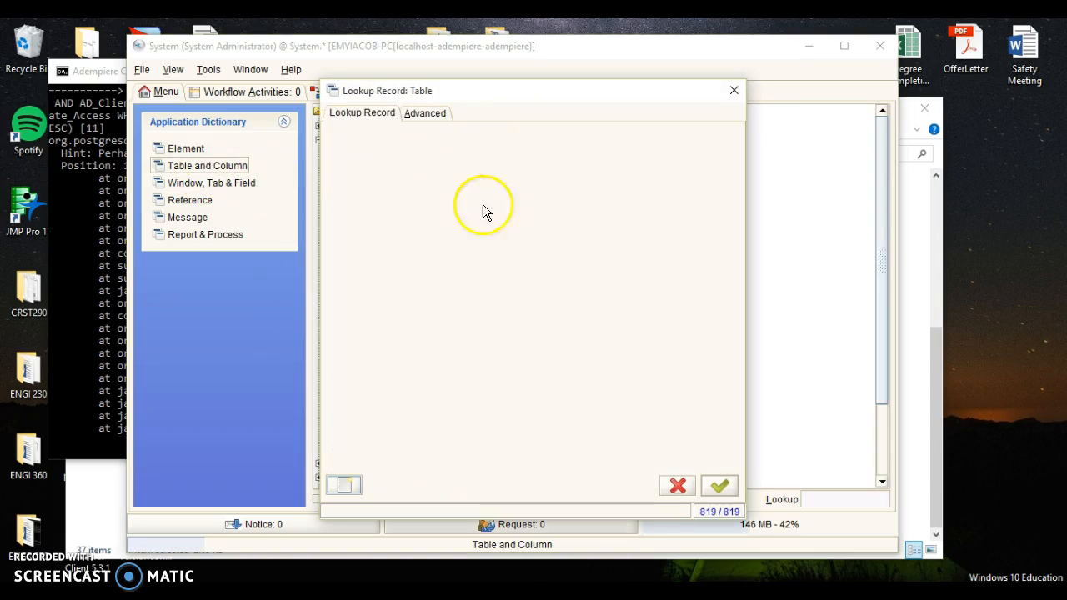
left_click(721, 487)
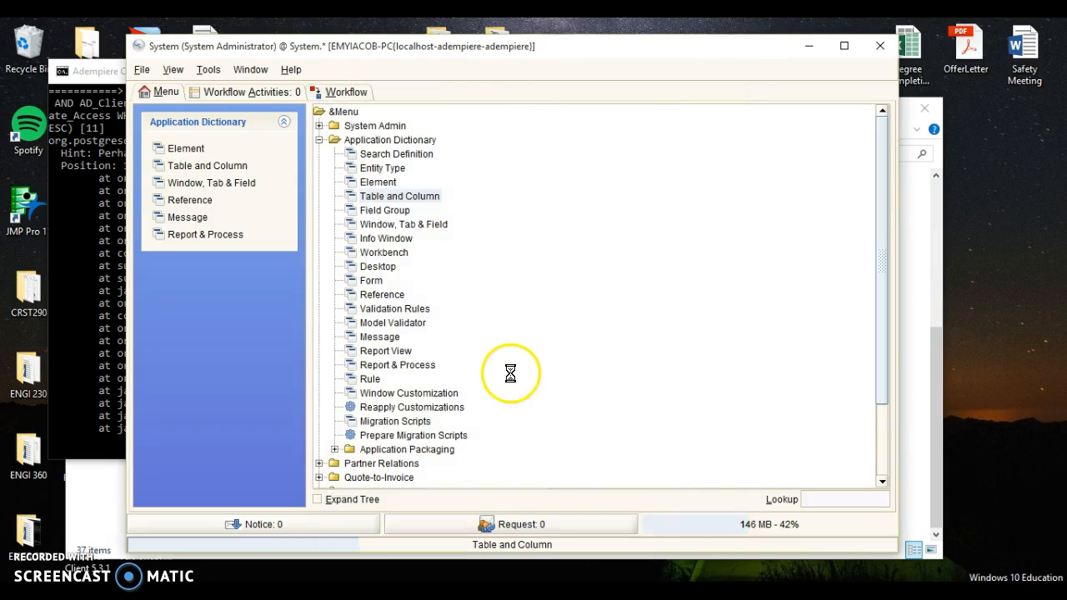
scroll(409, 310, "down", 20)
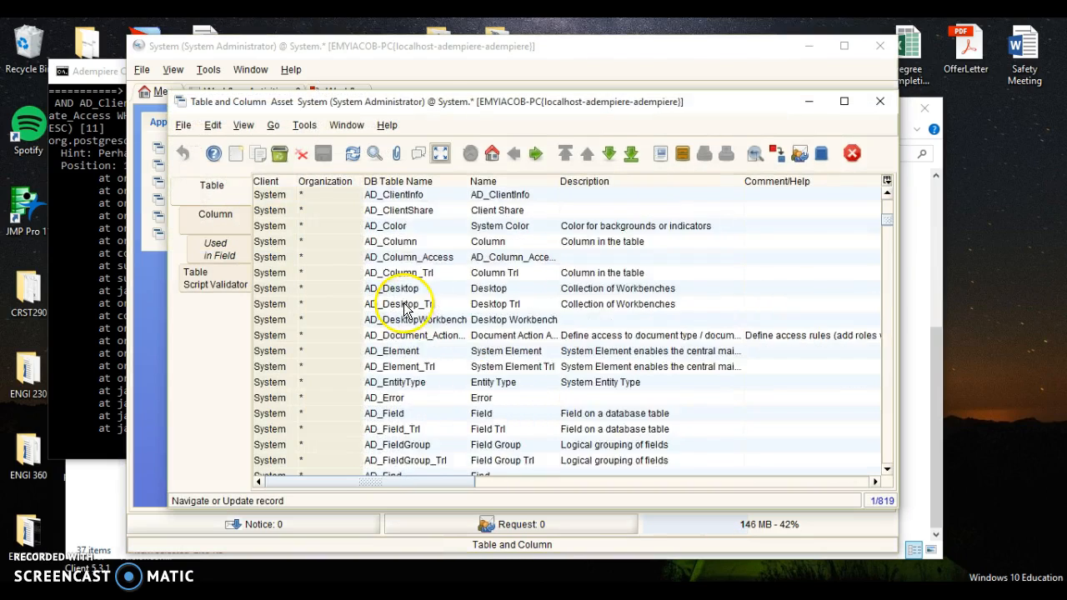
scroll(407, 308, "down", 20)
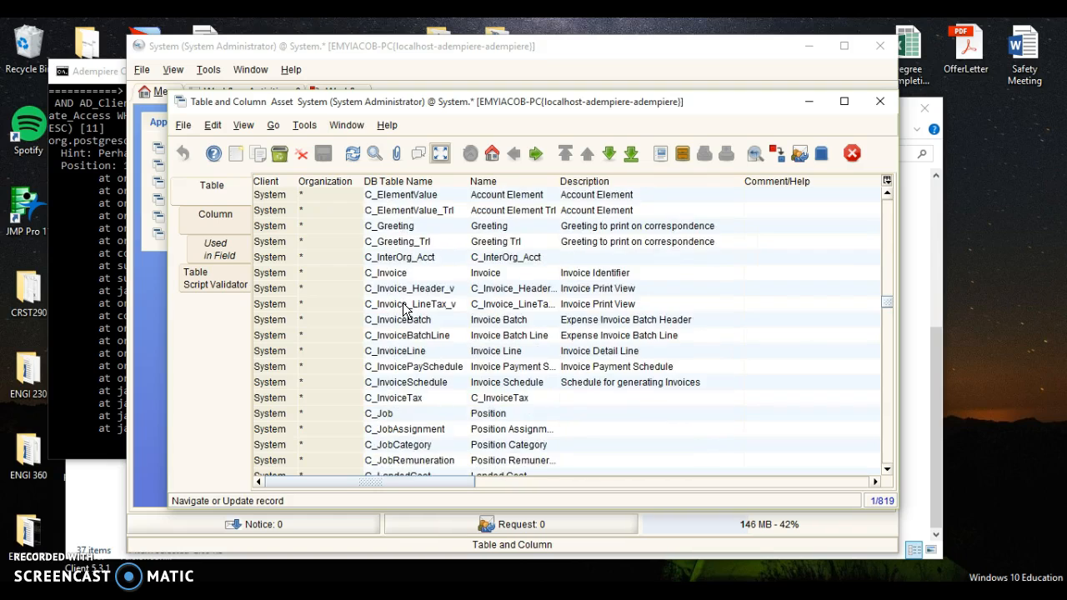
scroll(403, 303, "down", 8)
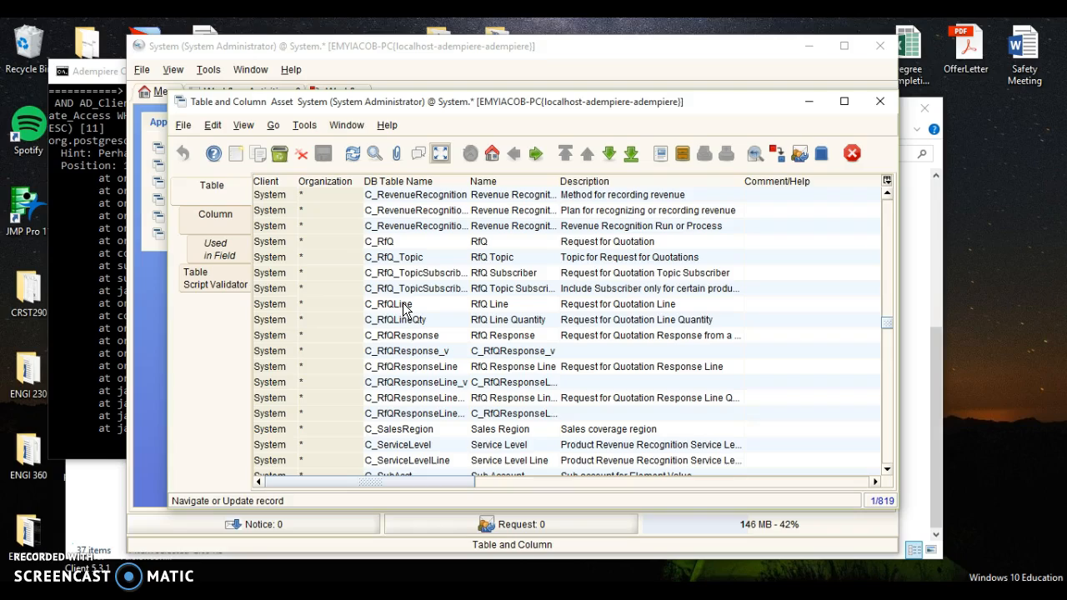
scroll(403, 303, "down", 15)
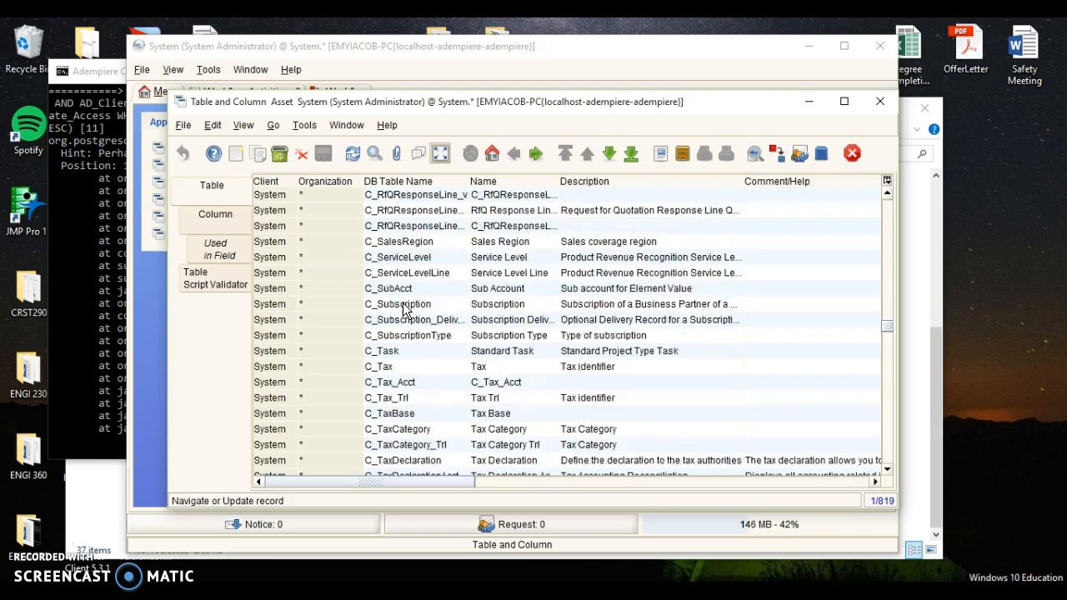
scroll(404, 307, "up", 15)
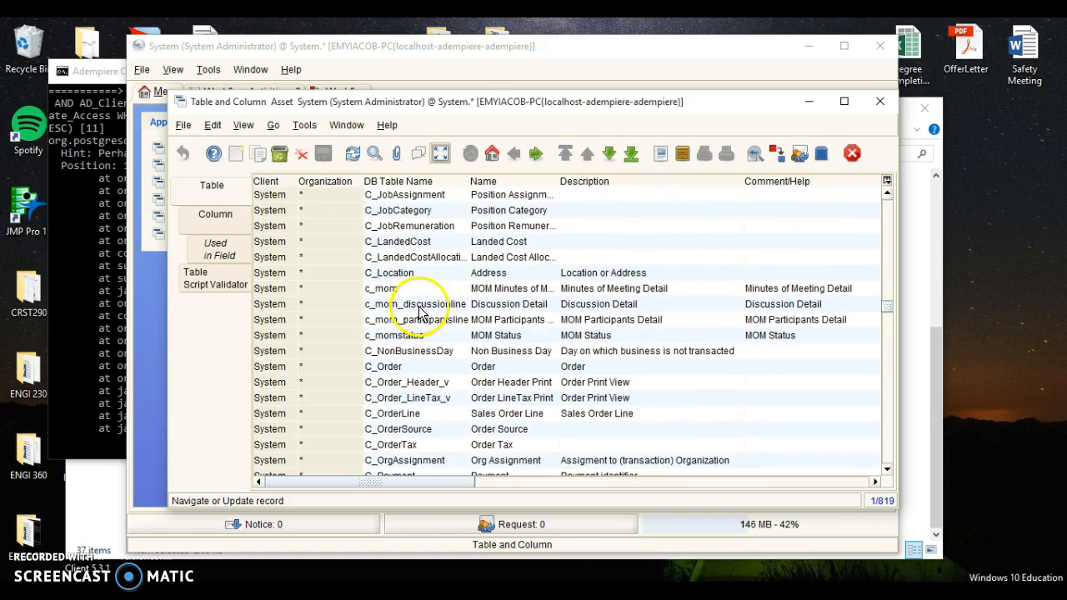
Select the c_mom_discussionline table among the MOM tables and show its record in single-record view.
left_click(412, 304)
left_click(415, 321)
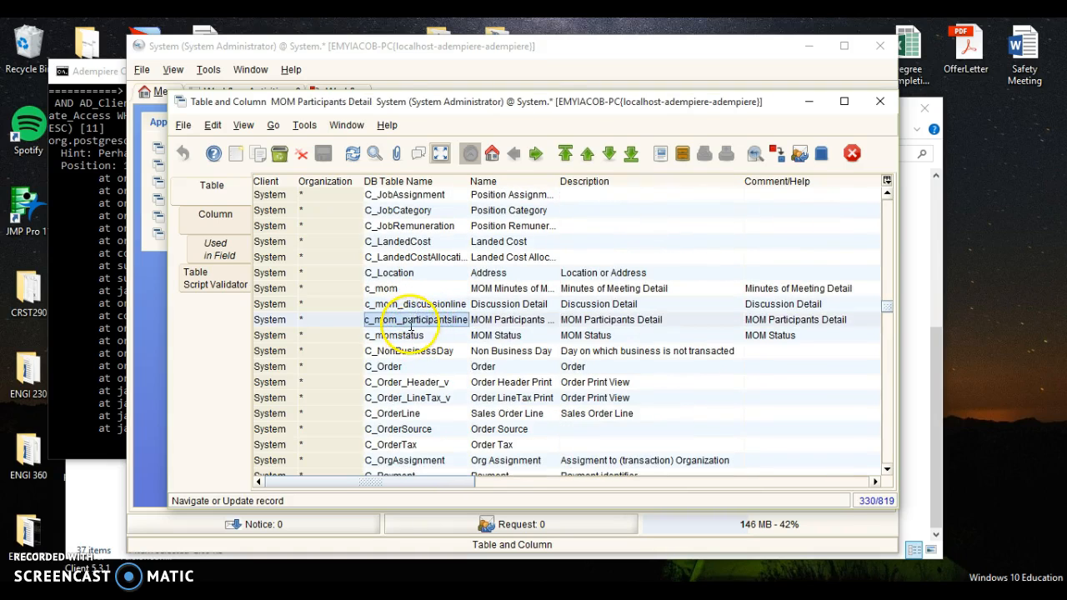
left_click(422, 288)
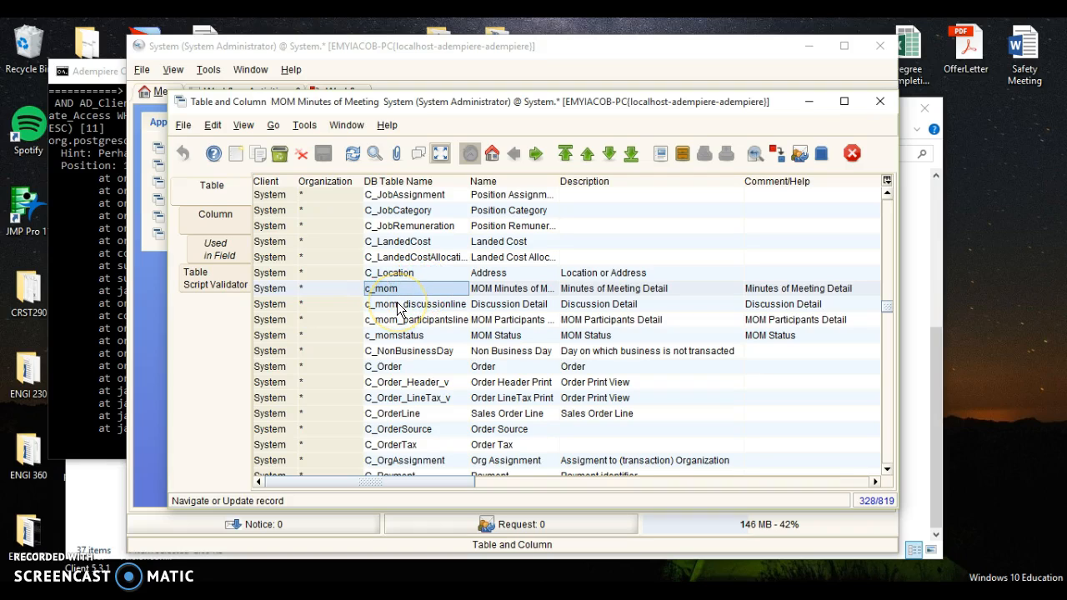
left_click(398, 305)
left_click(440, 153)
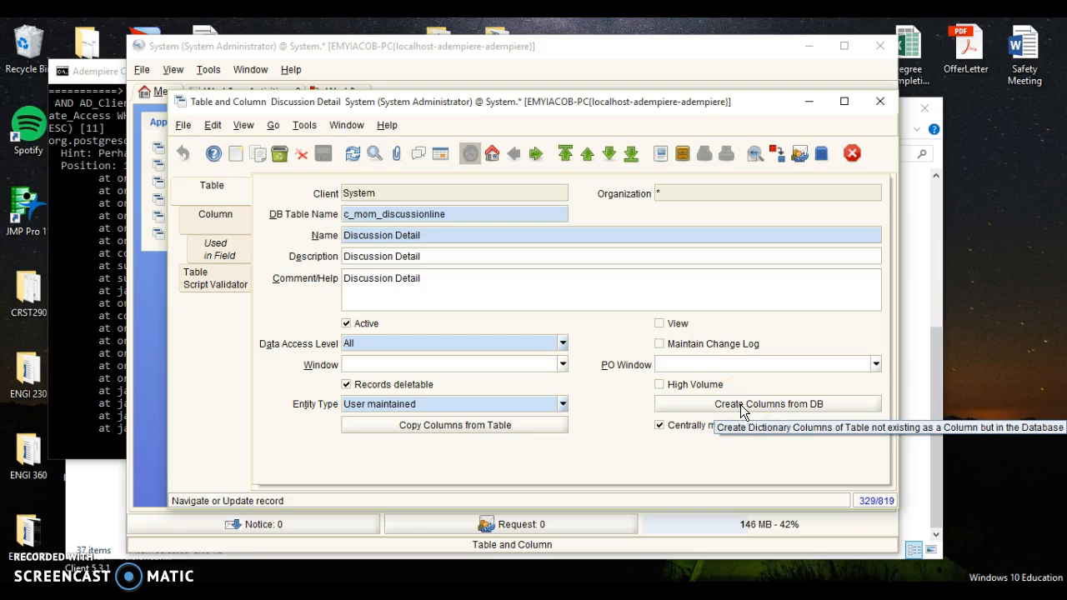
Create the dictionary columns of c_mom_discussionline from the database with entity type User maintained.
left_click(564, 345)
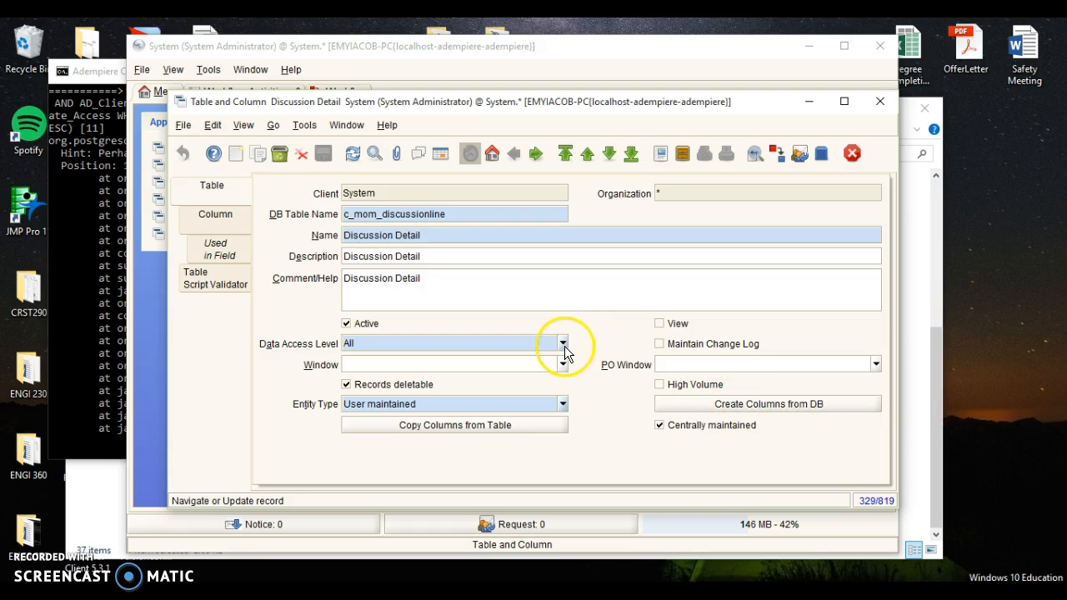
left_click(684, 406)
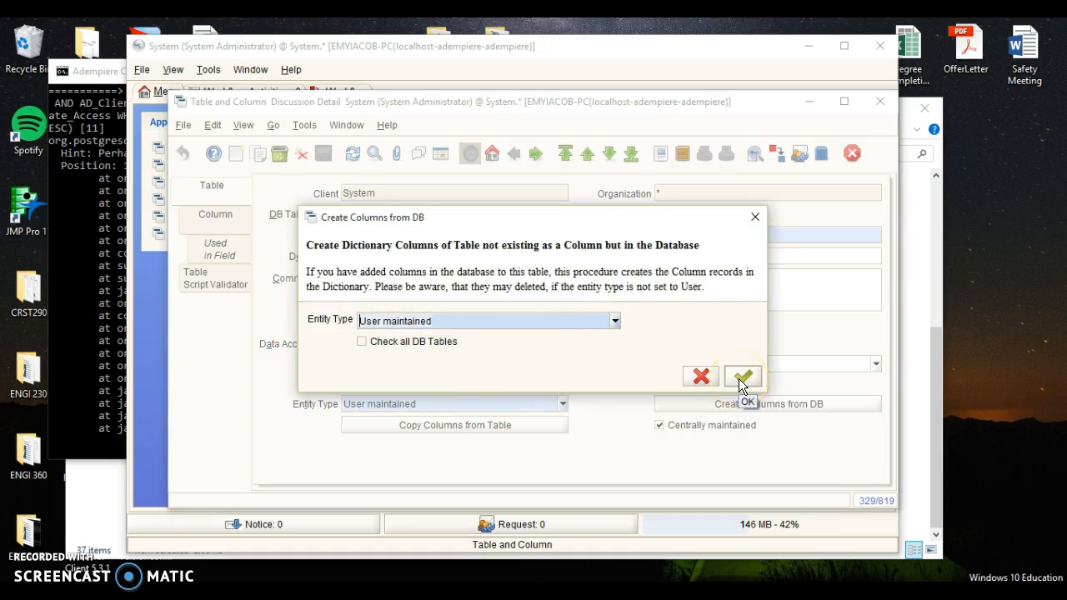
left_click(742, 378)
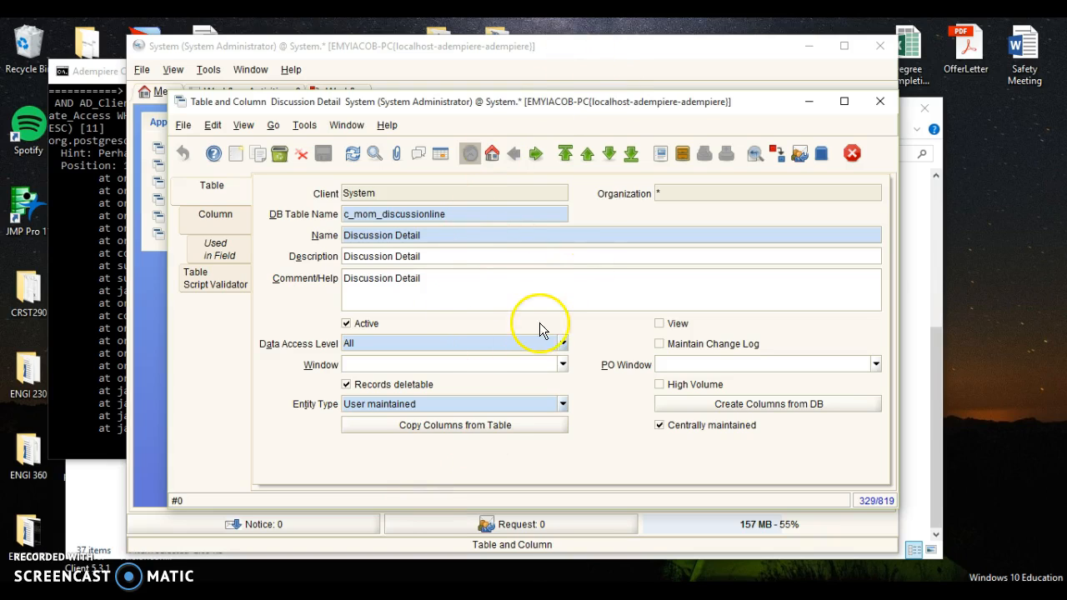
Review the columns of c_mom_discussionline, including their names, descriptions, lengths and reference types.
left_click(234, 220)
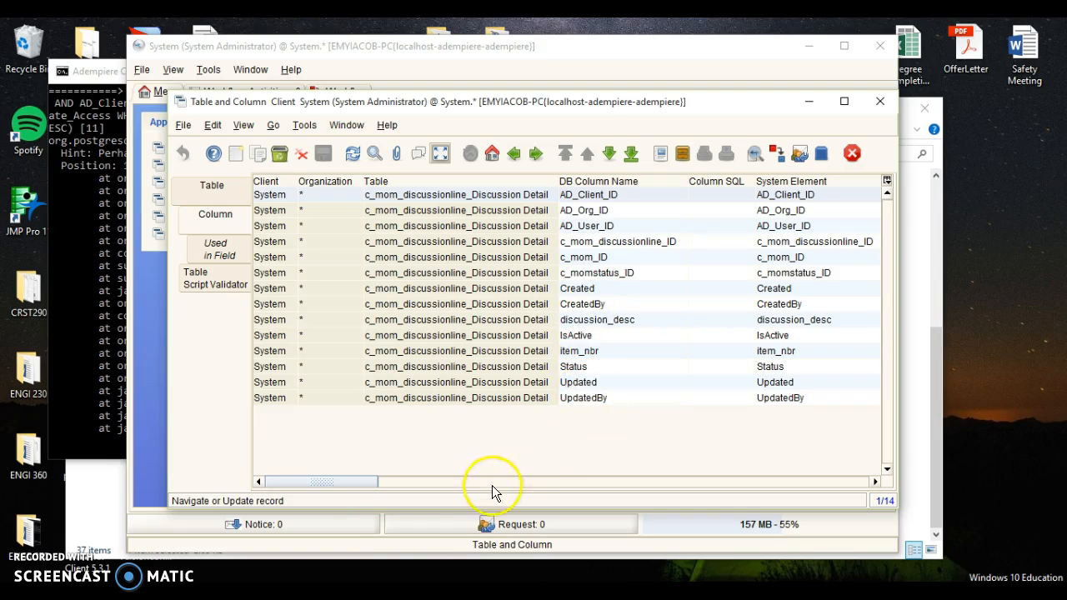
left_click_drag(355, 482, 418, 442)
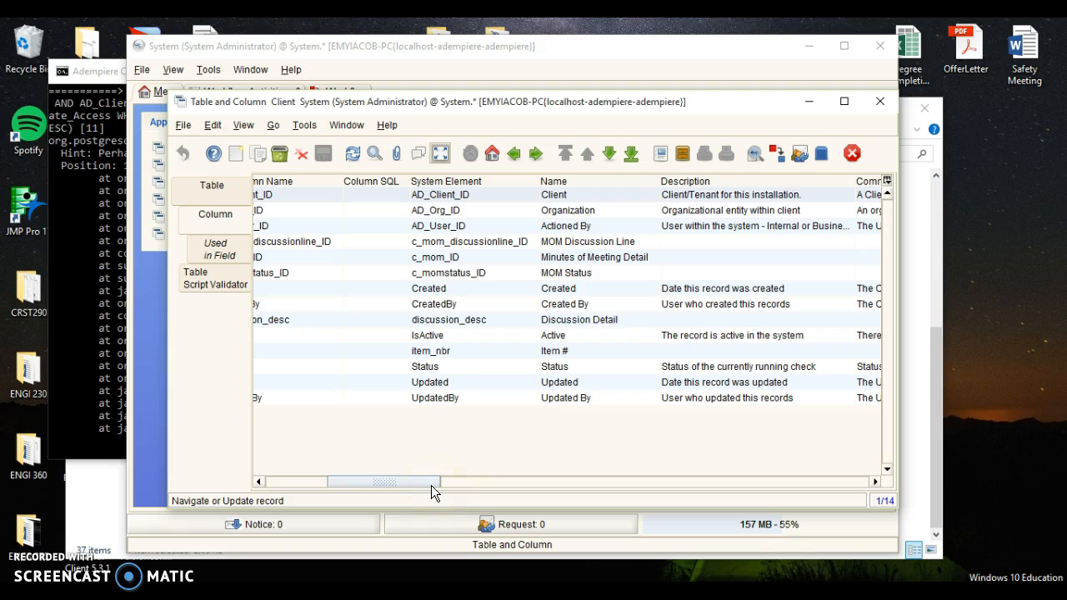
left_click_drag(431, 485, 551, 475)
left_click(520, 191)
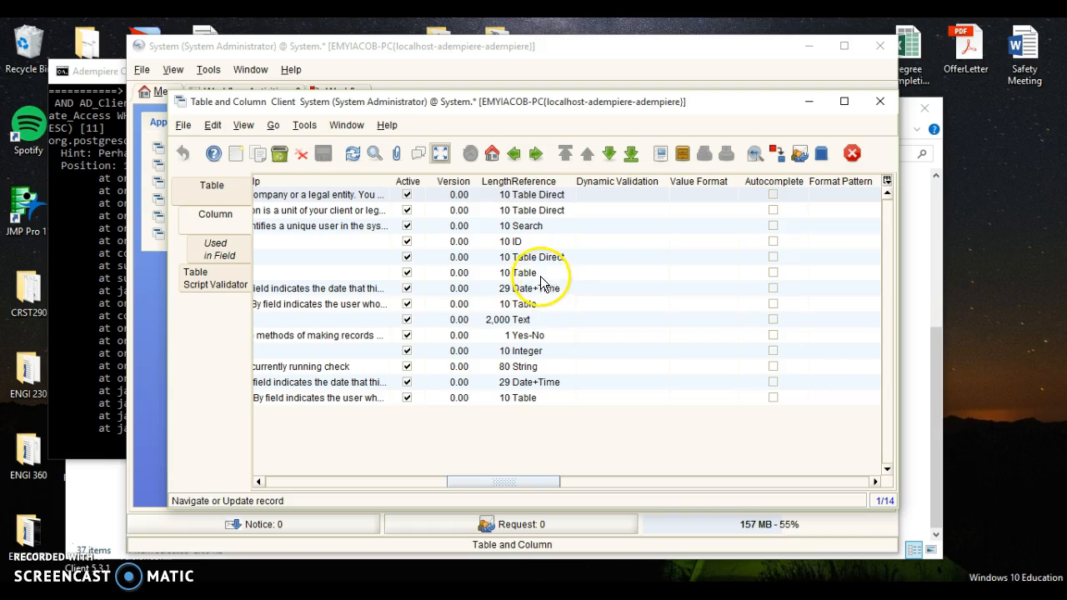
Look through the reference types available for the AD_User_ID column without changing its setting.
left_click(563, 226)
left_click(568, 226)
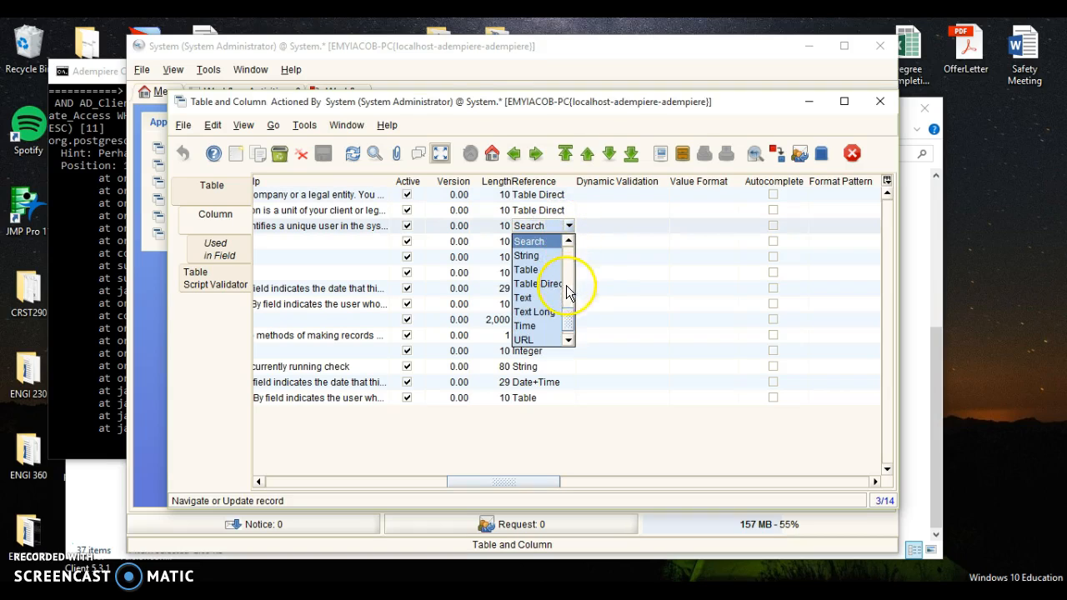
left_click_drag(568, 317, 587, 253)
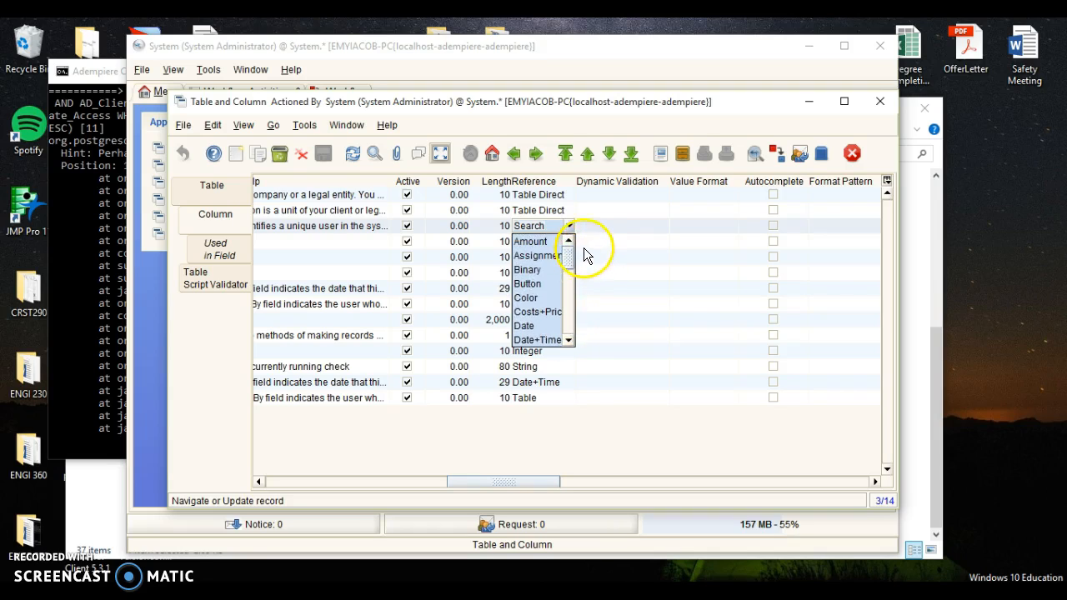
left_click(584, 258)
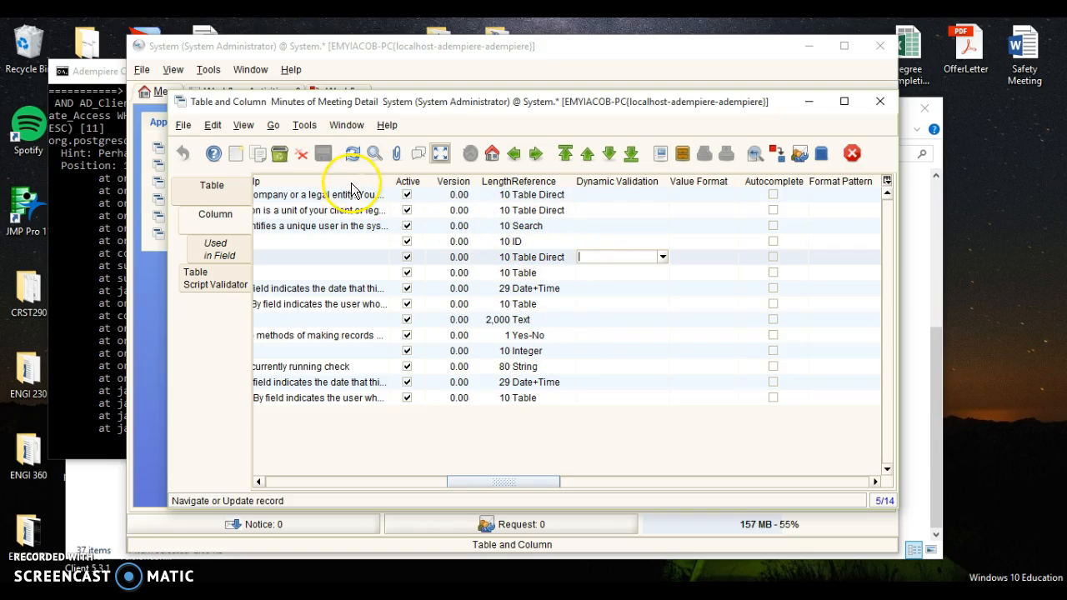
Check the reference keys of the discussion columns, return to the table record and close the Table and Column window.
left_click_drag(548, 492, 607, 464)
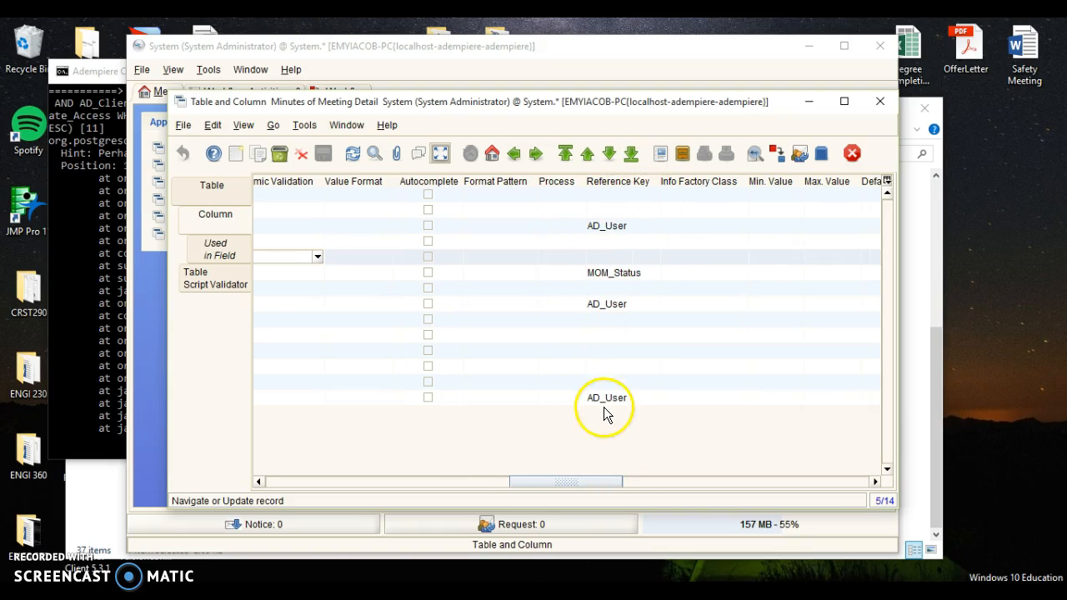
left_click_drag(617, 488, 325, 571)
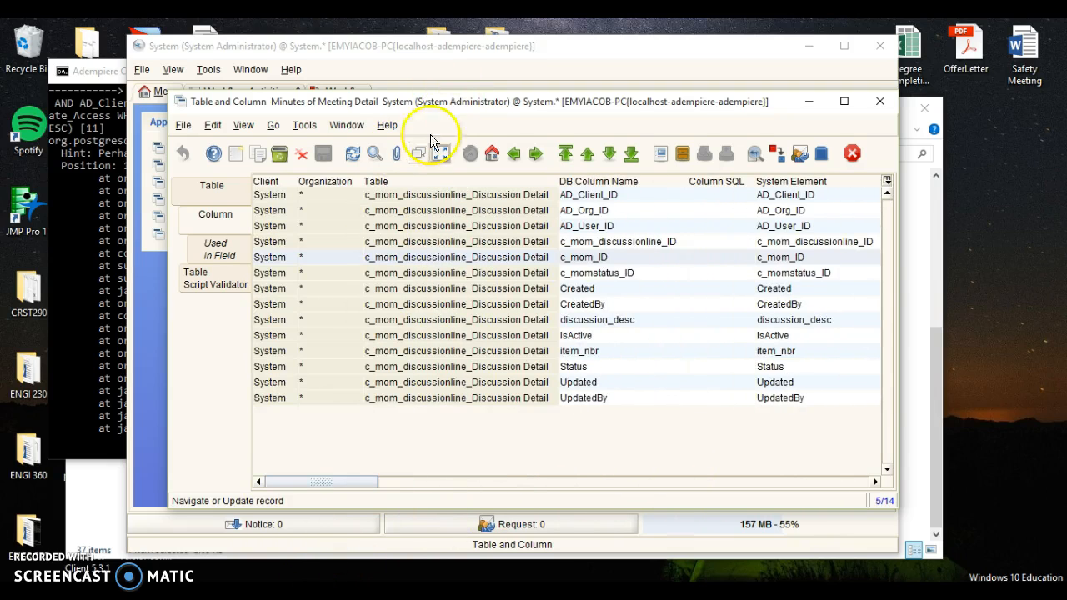
left_click(234, 194)
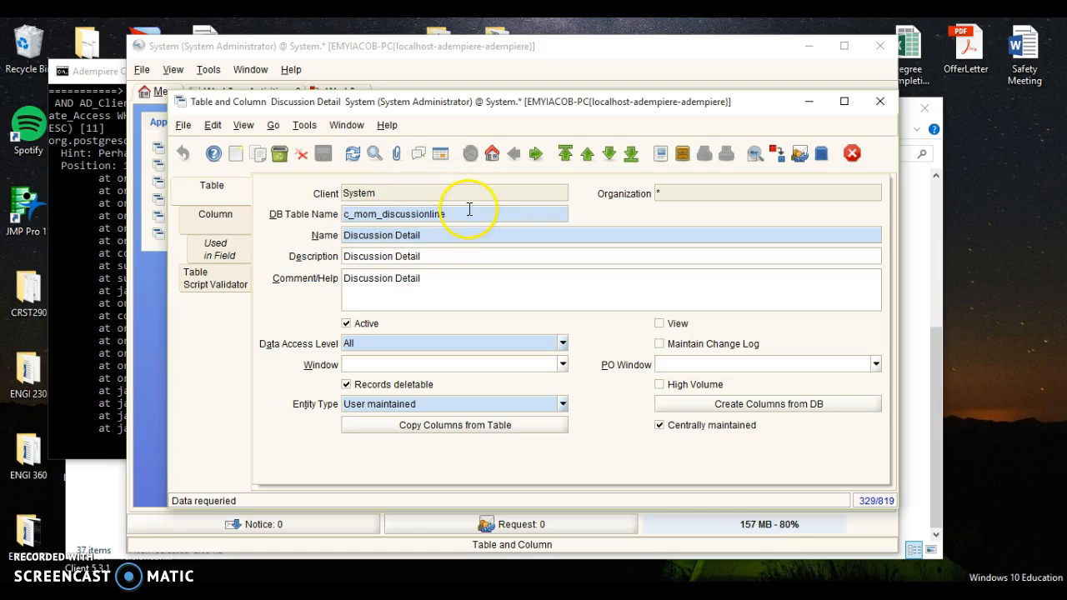
left_click(241, 222)
left_click(852, 152)
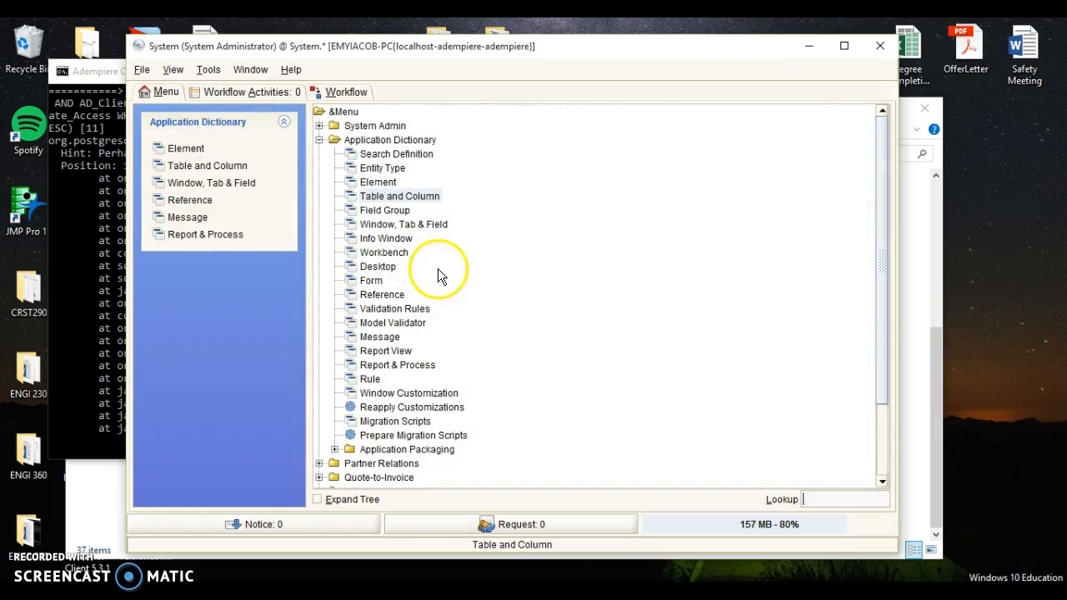
Open all Window, Tab & Field records without a filter and move the main menu window aside to reach them.
left_click(220, 182)
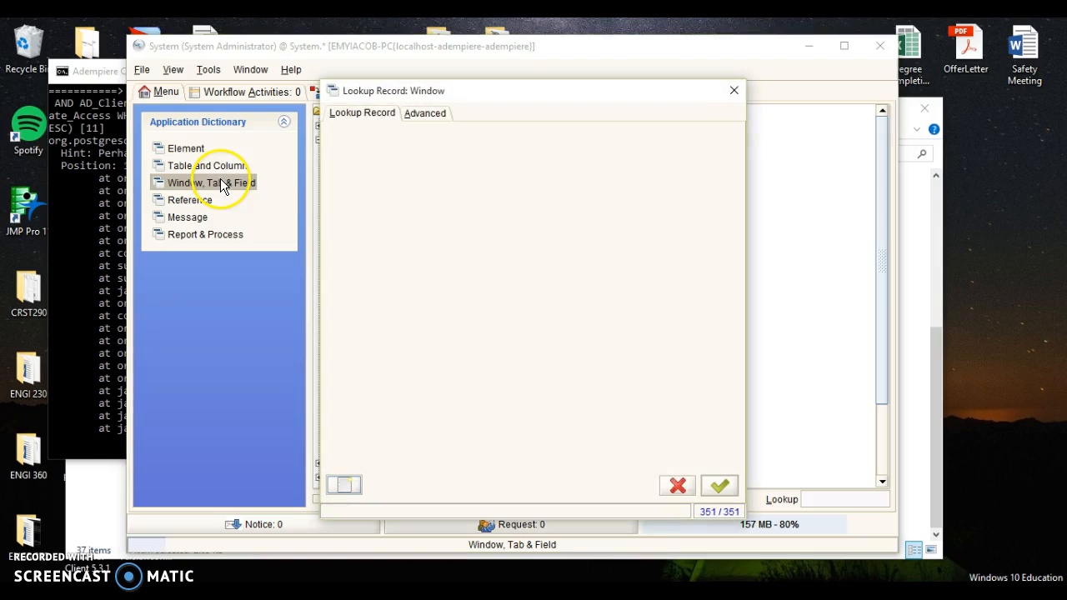
left_click(716, 482)
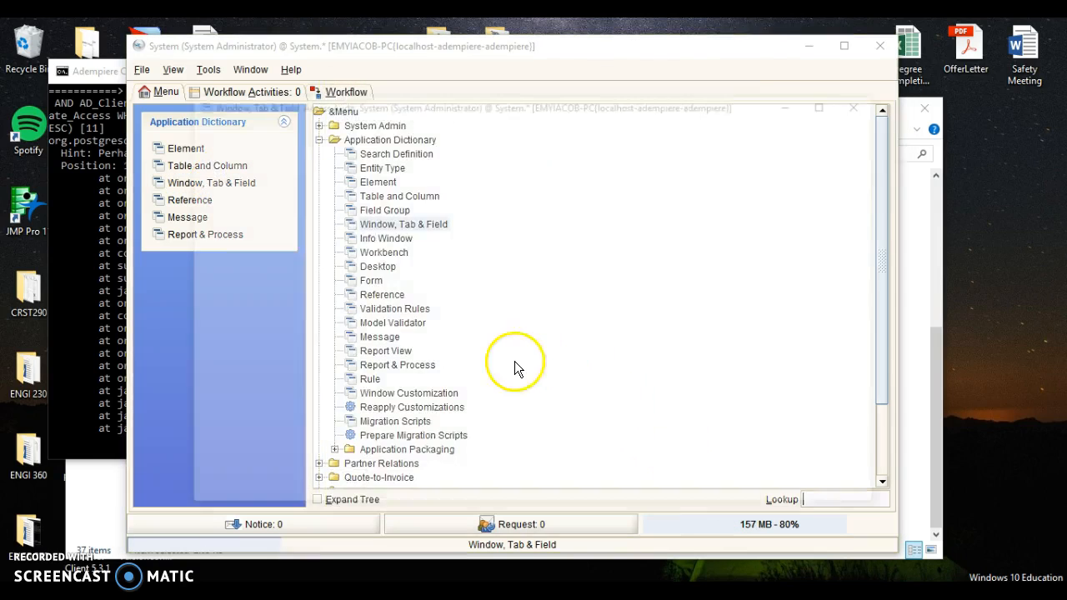
left_click(867, 153)
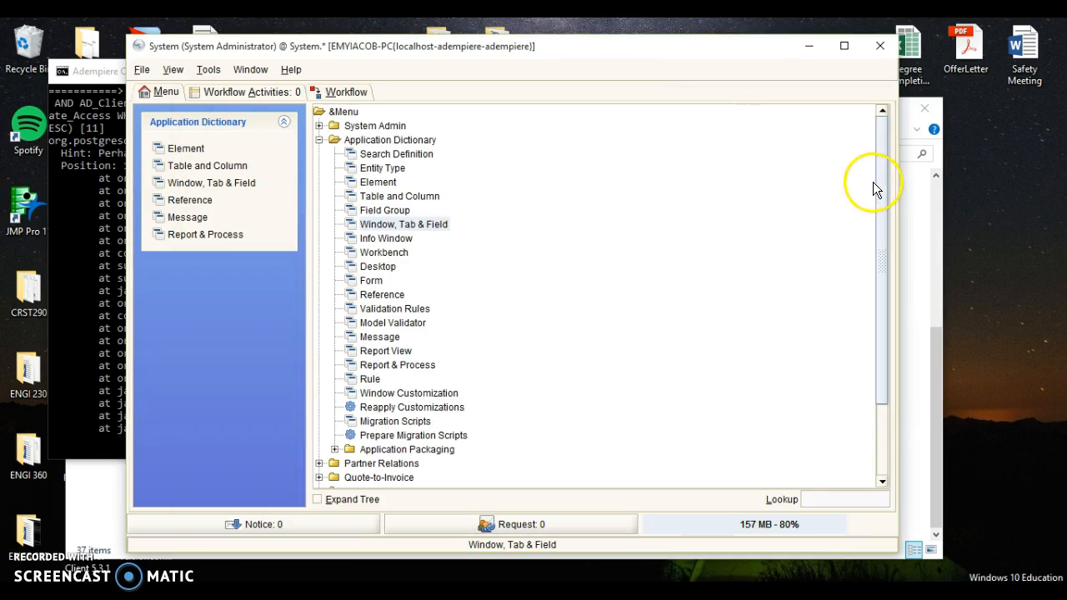
scroll(873, 182, "down", 3)
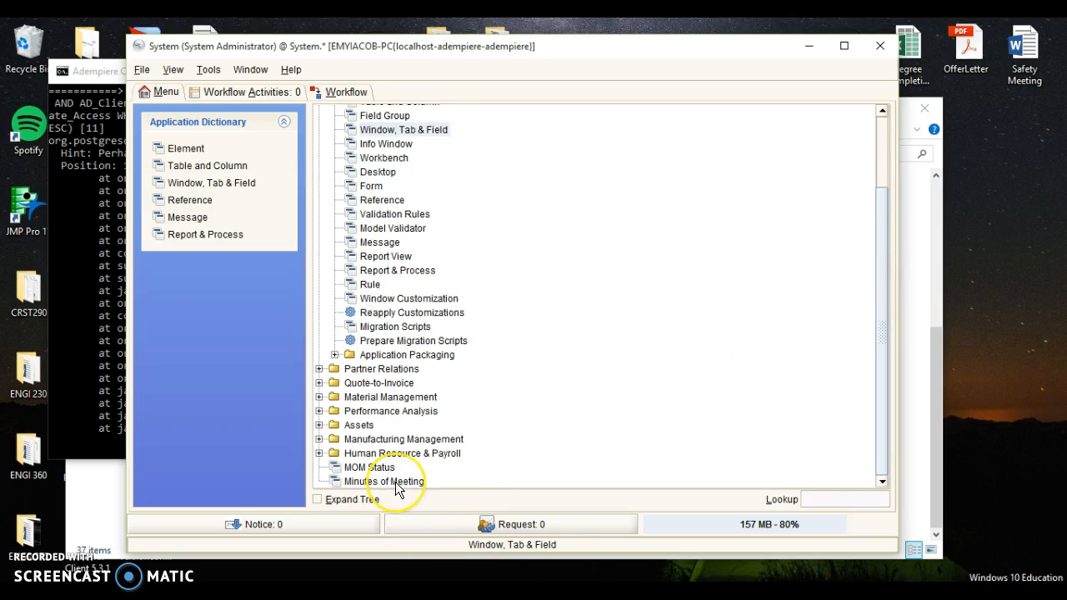
left_click_drag(564, 36, 459, 30)
left_click(792, 118)
Locate the Minutes of Meetings window record and open its MOM tab definition in single-record view.
scroll(412, 362, "down", 20)
scroll(408, 370, "down", 20)
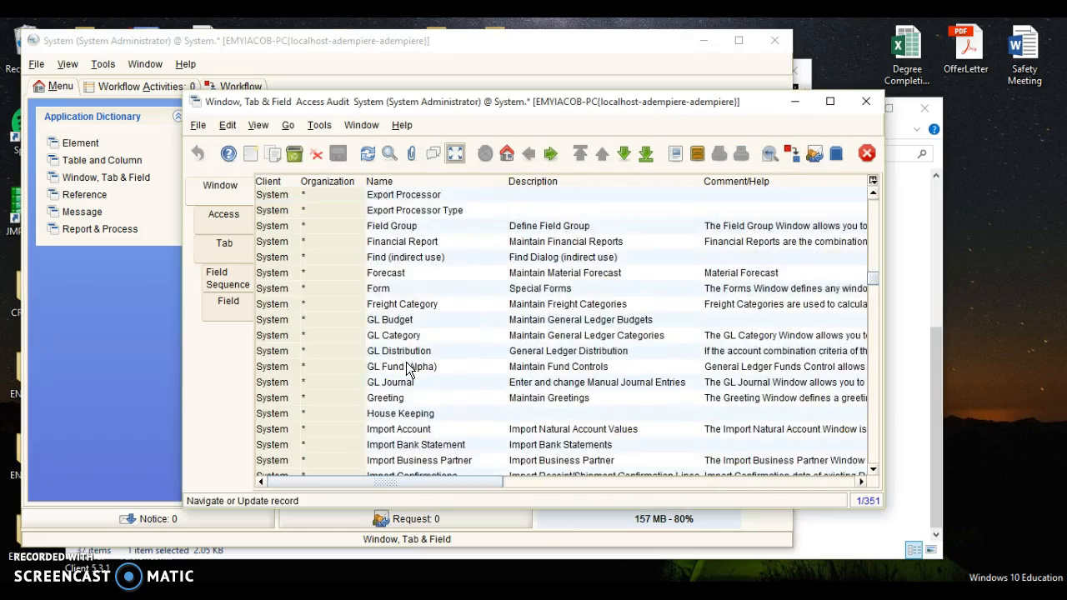
scroll(408, 369, "down", 1)
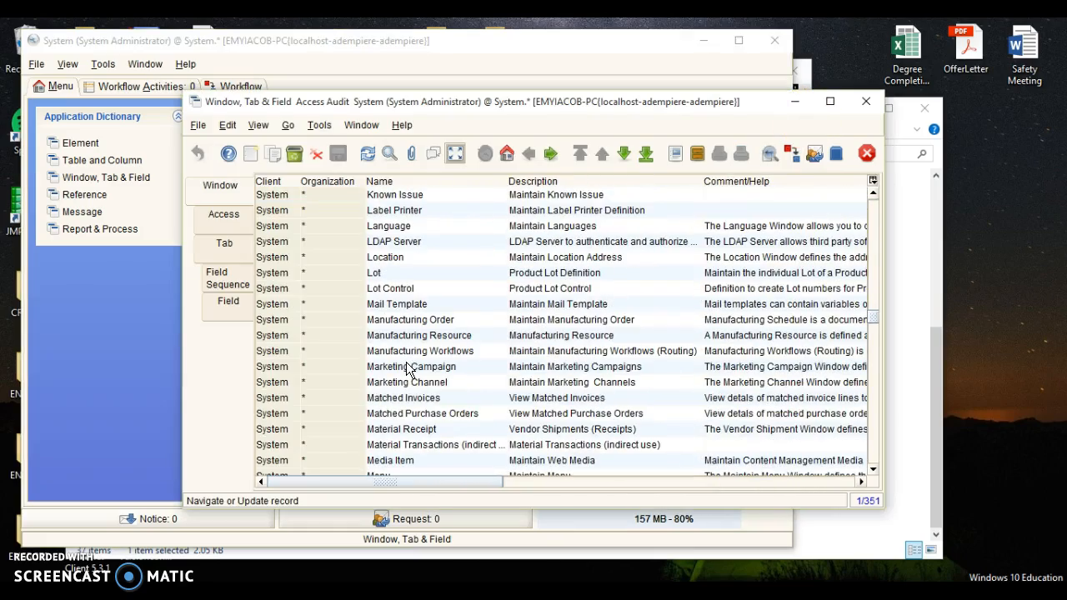
scroll(409, 377, "down", 3)
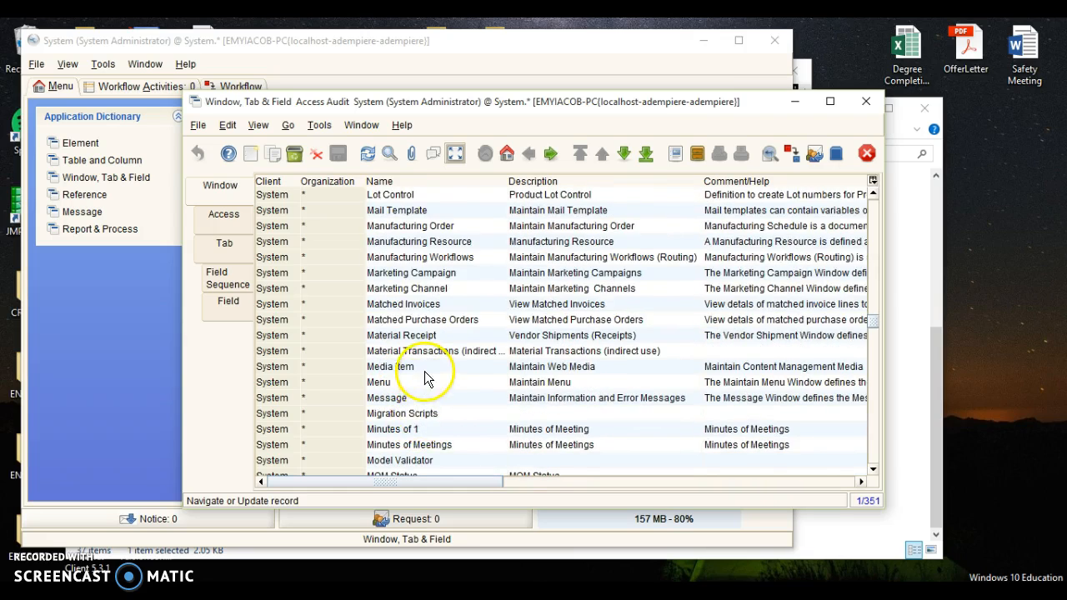
left_click(421, 398)
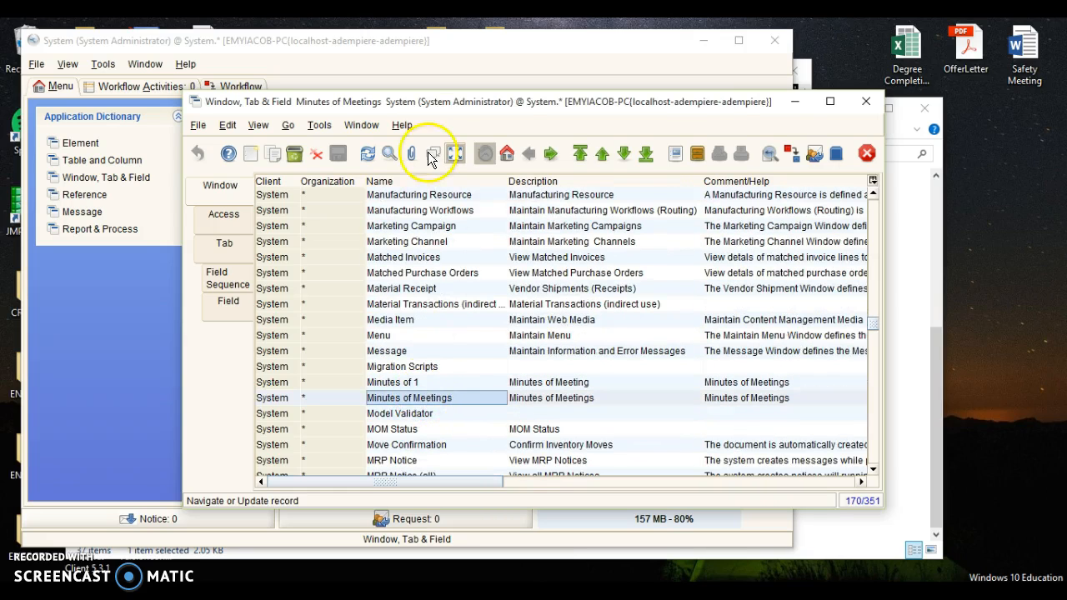
left_click(460, 153)
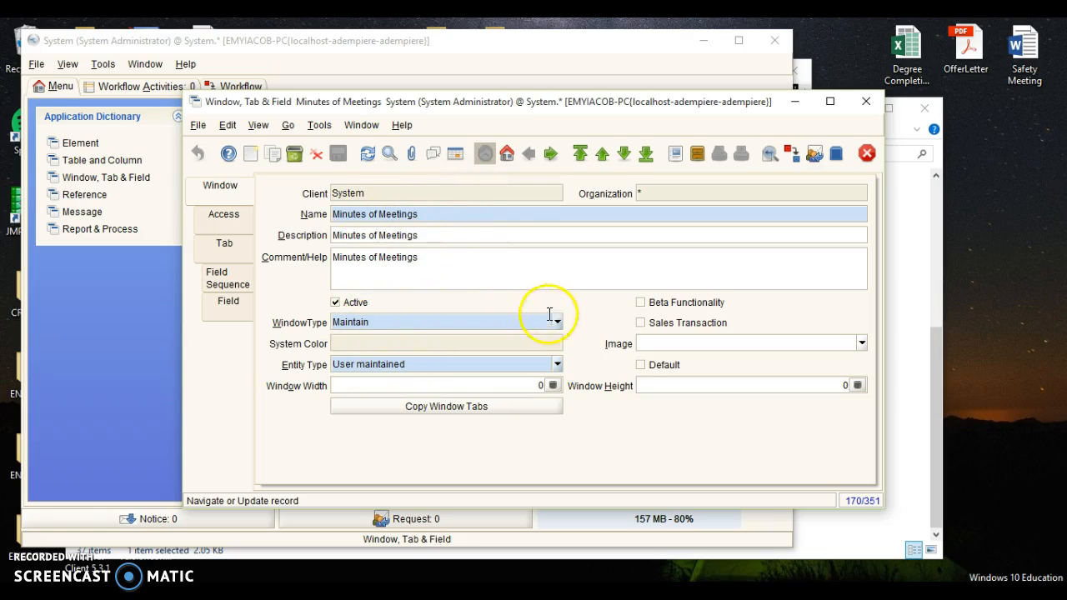
left_click(237, 225)
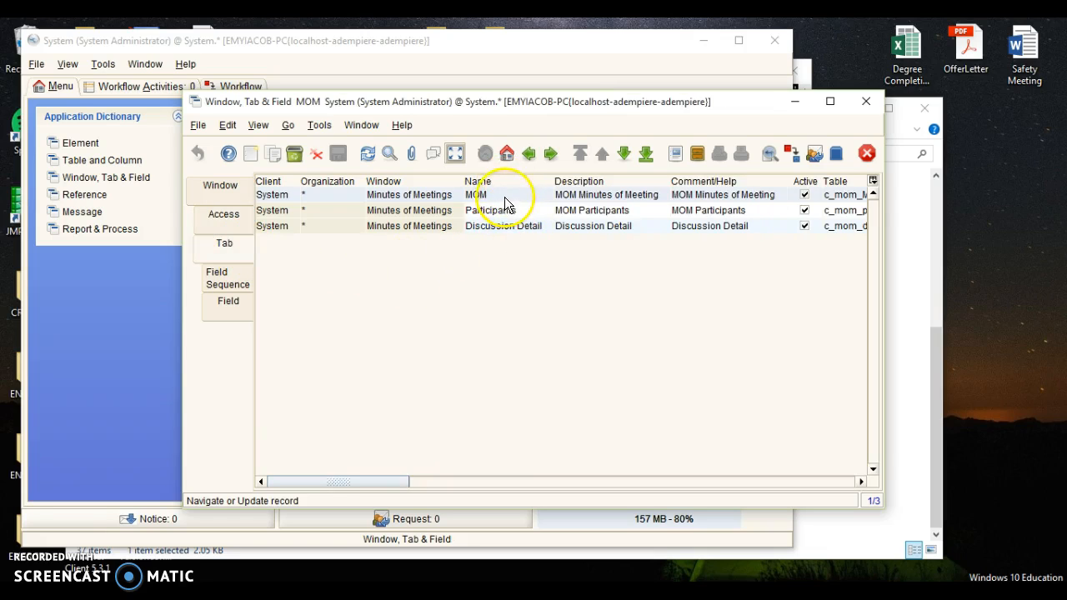
left_click(455, 153)
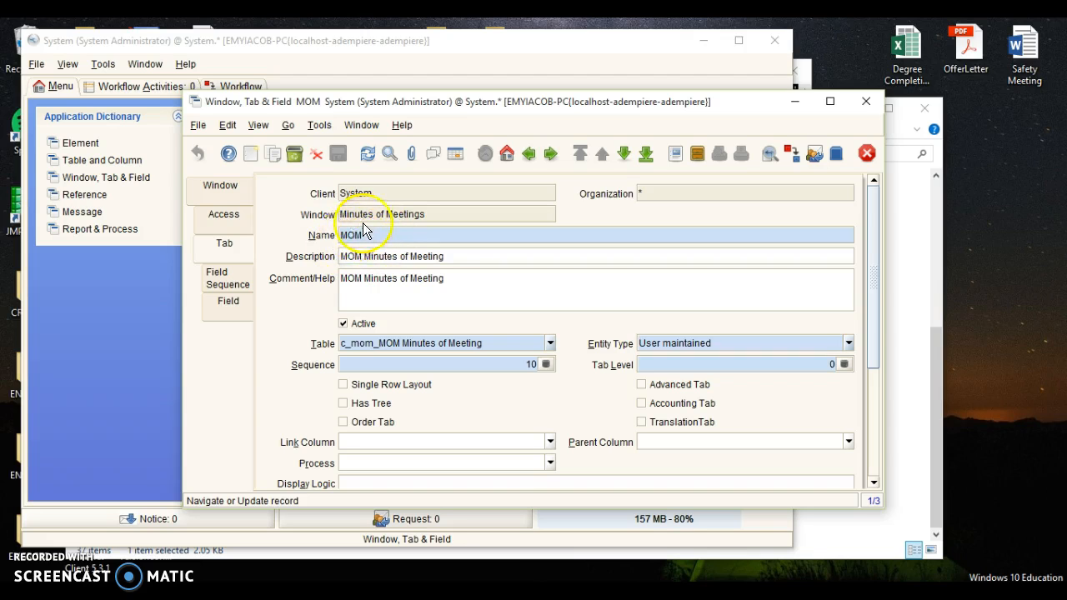
Open the Minutes of Meeting window, minimise the main menu and arrange it beside the Window, Tab & Field window.
left_click_drag(439, 101, 349, 107)
left_click(461, 66)
left_click(279, 476)
left_click_drag(518, 102, 786, 65)
left_click(725, 118)
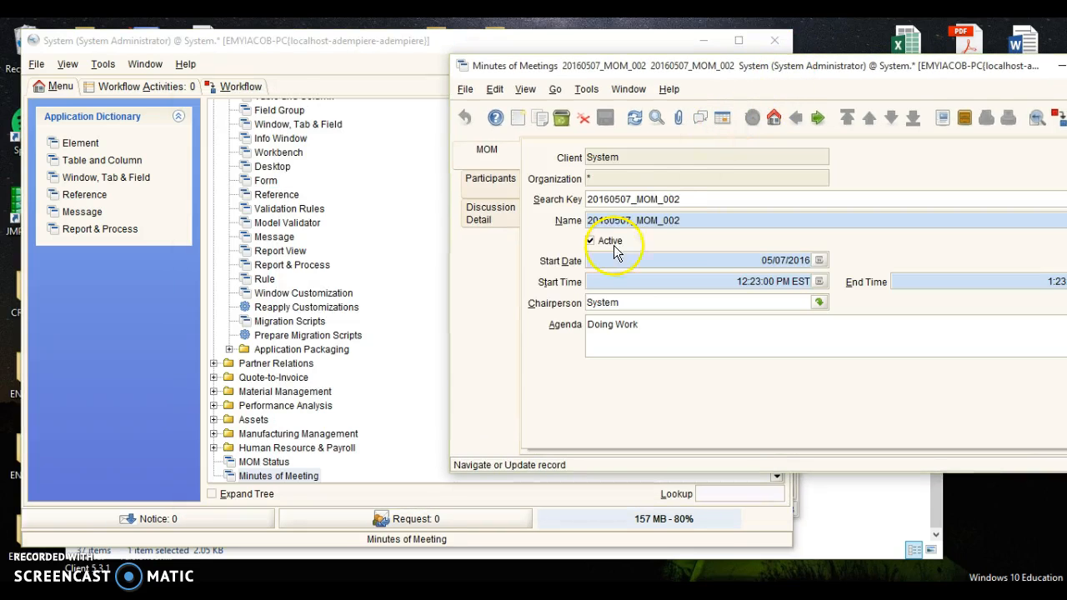
left_click(704, 41)
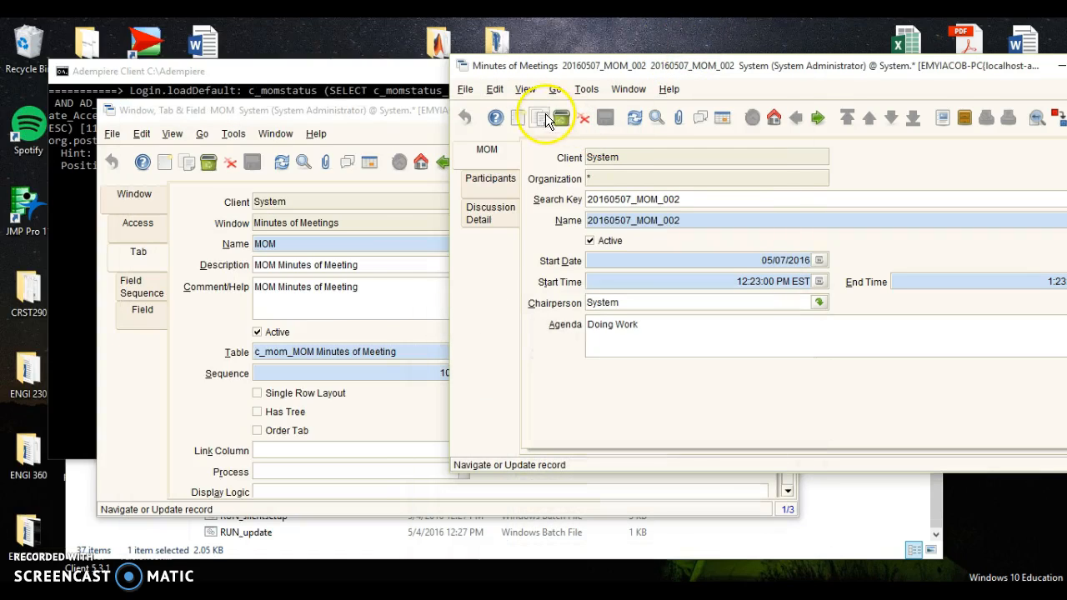
left_click_drag(385, 111, 340, 181)
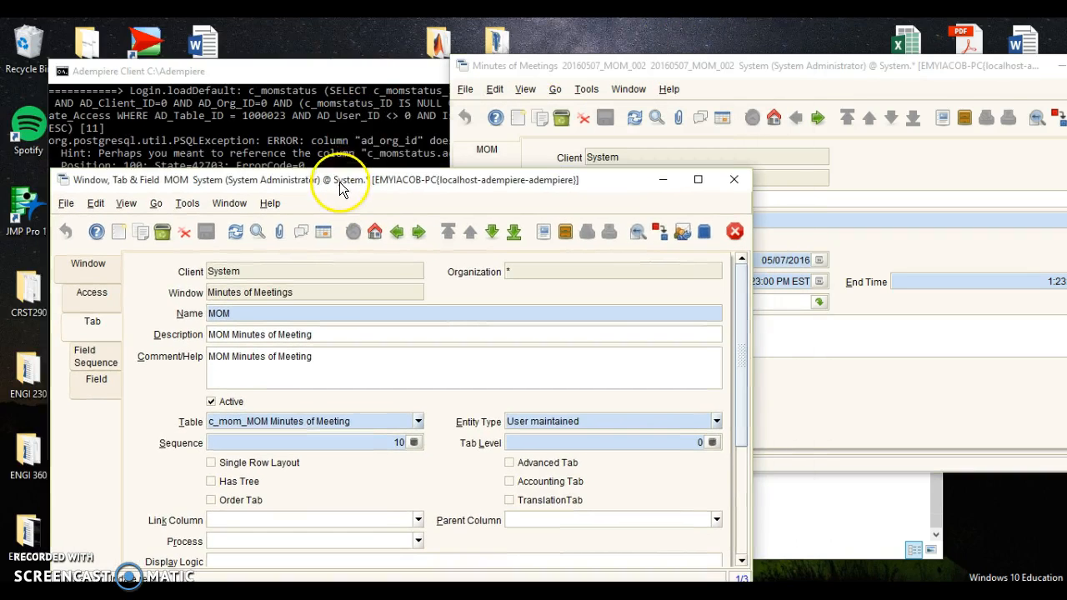
left_click(558, 58)
left_click_drag(565, 62, 581, 41)
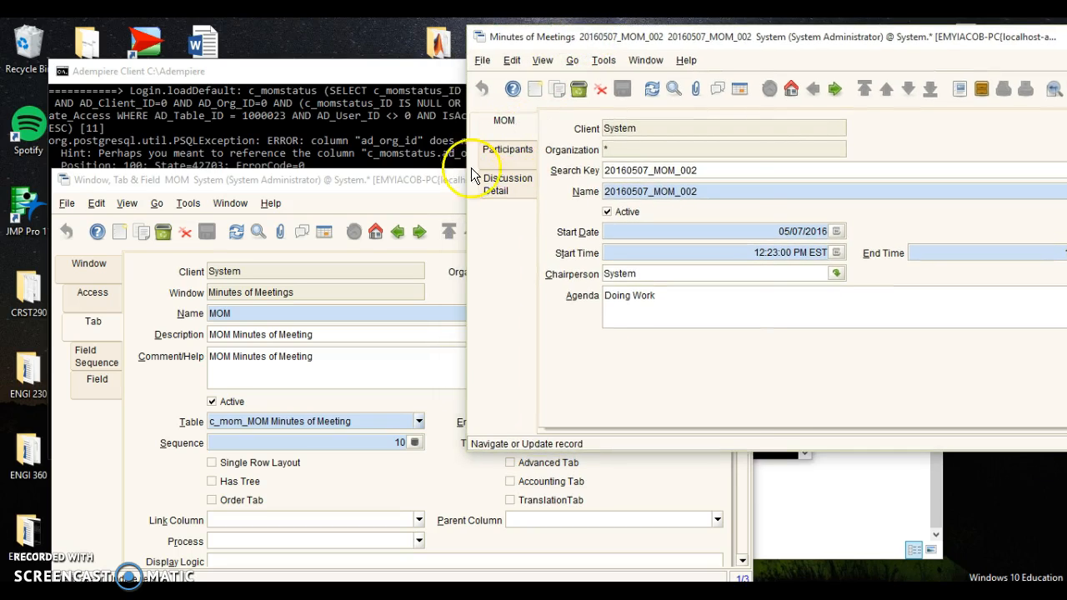
Compare the MOM tab's sequence and tab level settings with the MOM, Participants and Discussion Detail tabs of the Minutes of Meetings window.
left_click(442, 181)
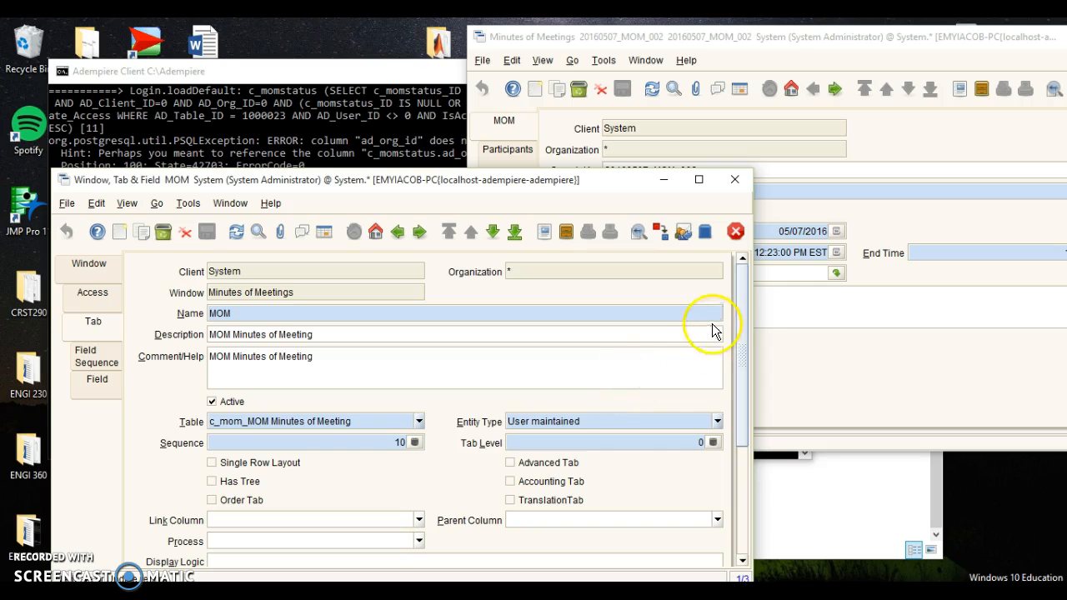
left_click_drag(740, 316, 714, 393)
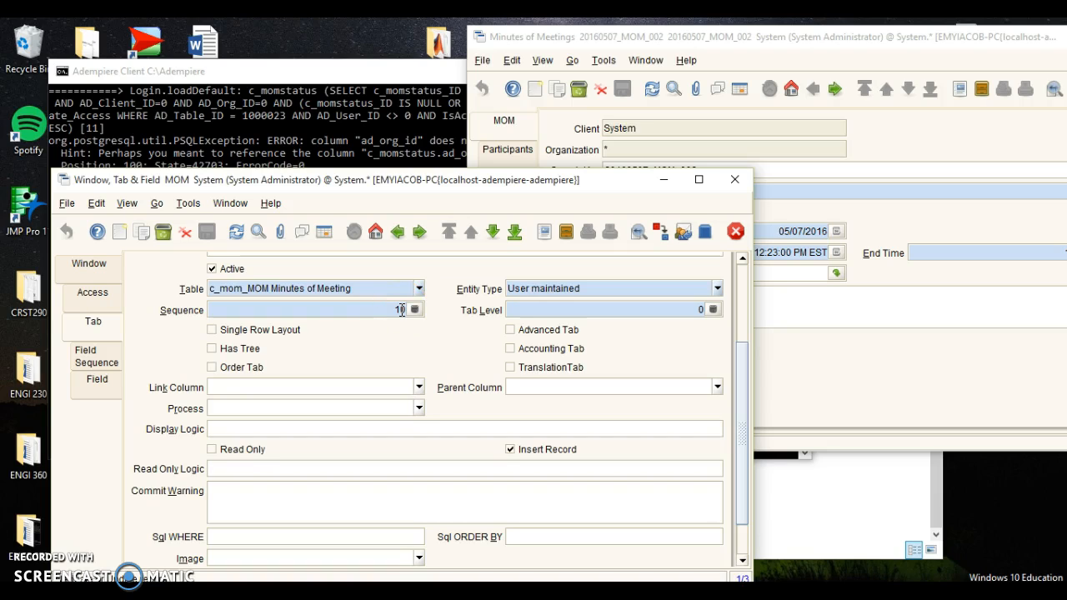
left_click(538, 40)
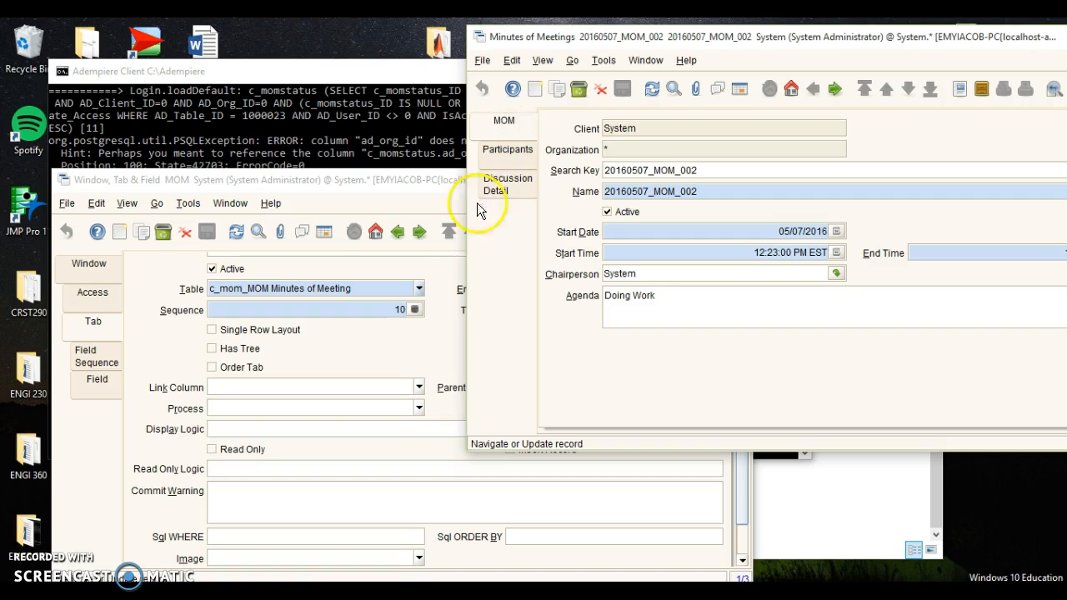
left_click(452, 268)
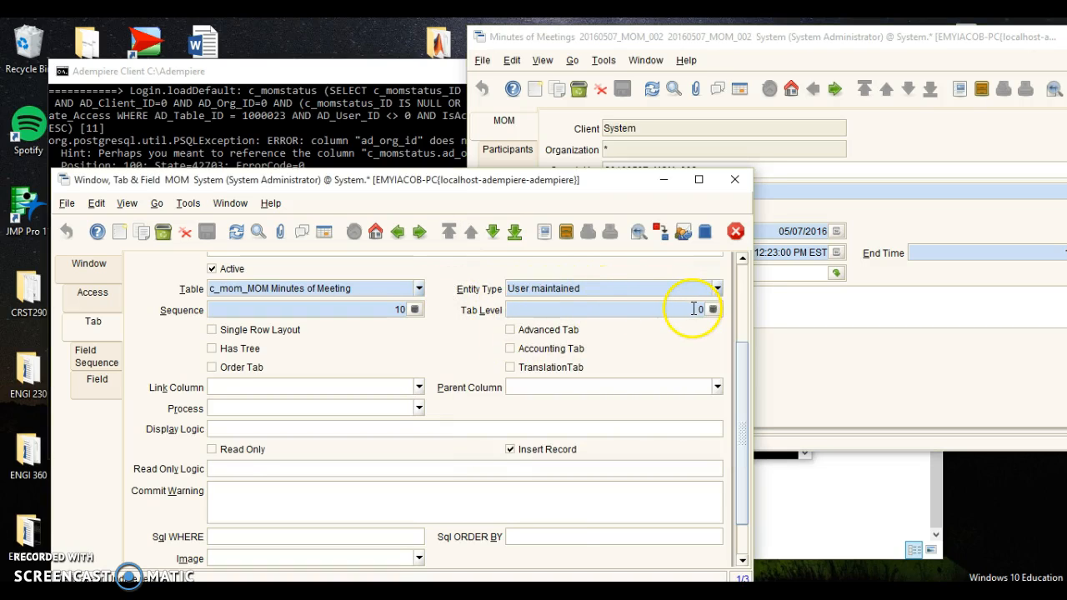
left_click(552, 41)
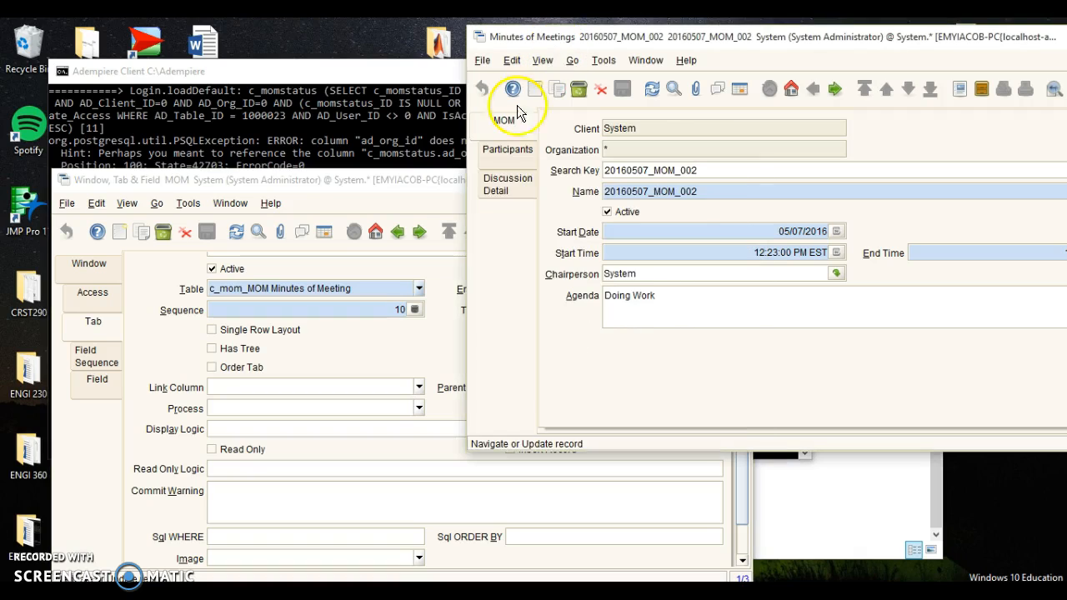
left_click(508, 150)
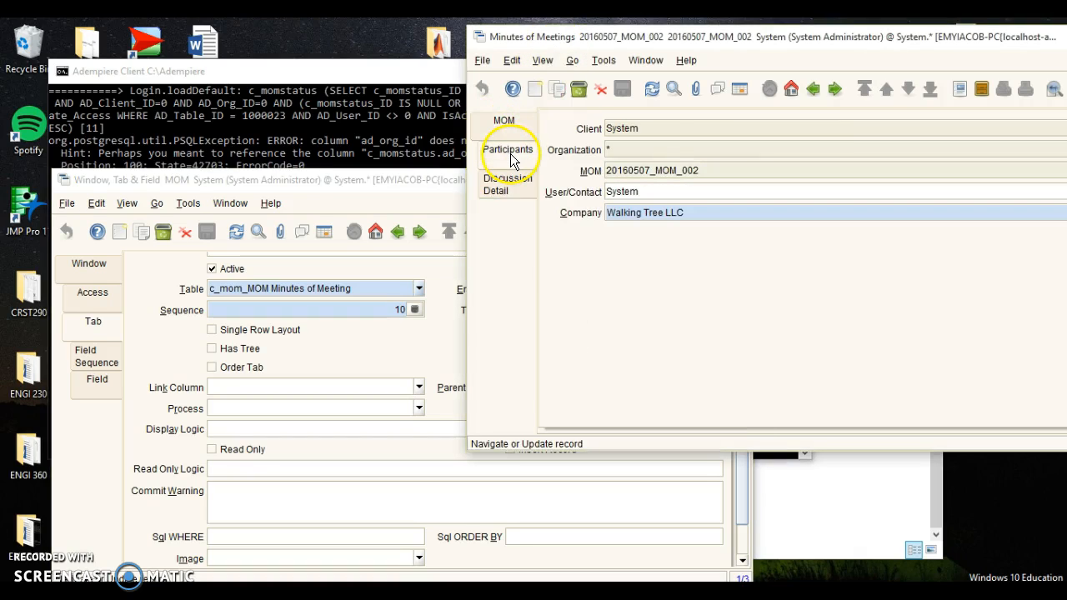
left_click(511, 183)
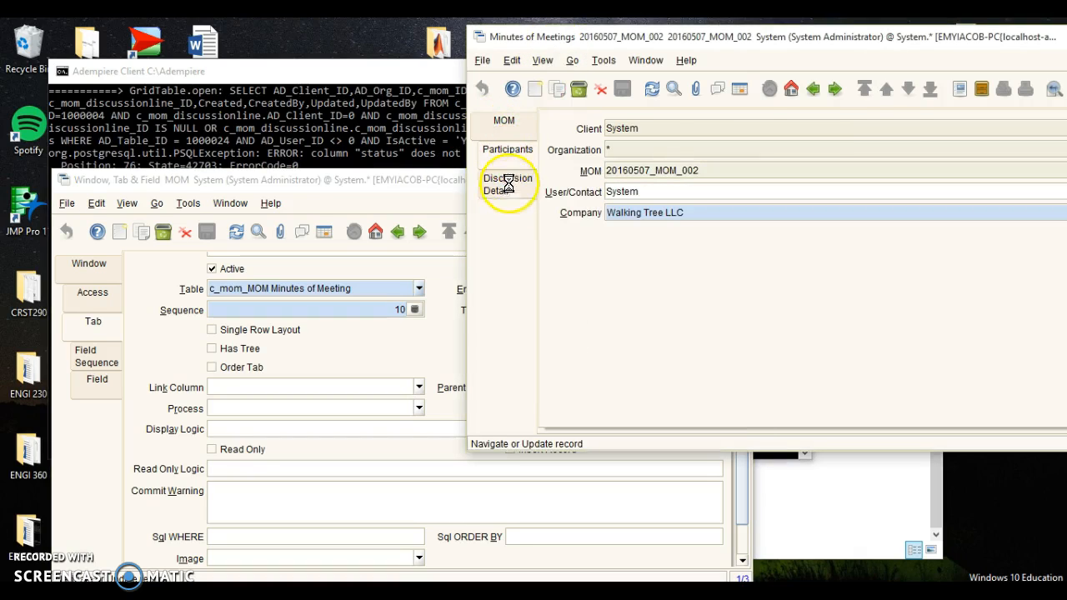
left_click(504, 120)
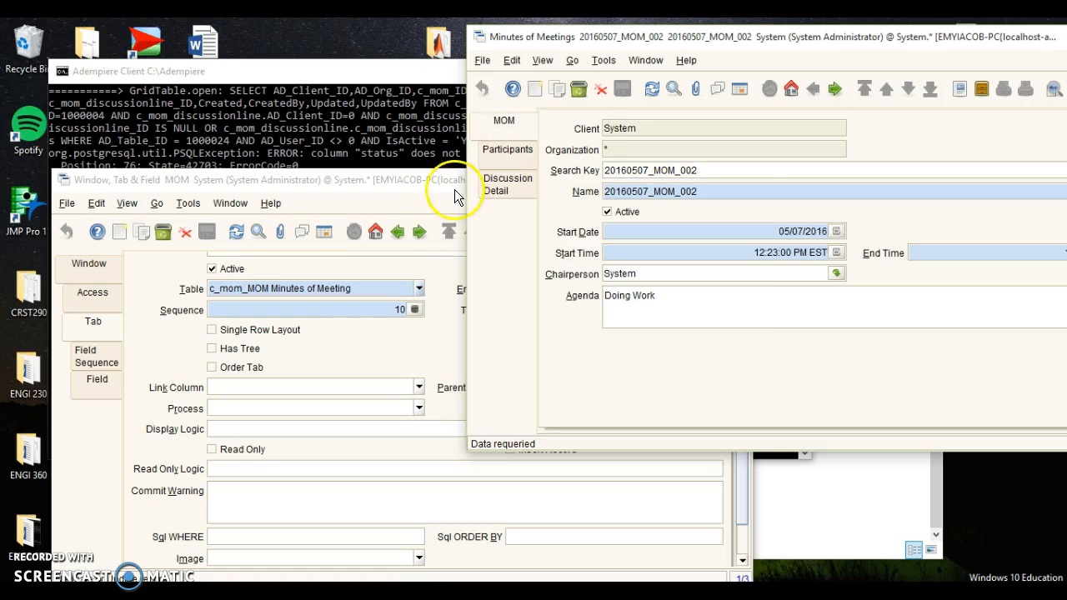
left_click(416, 204)
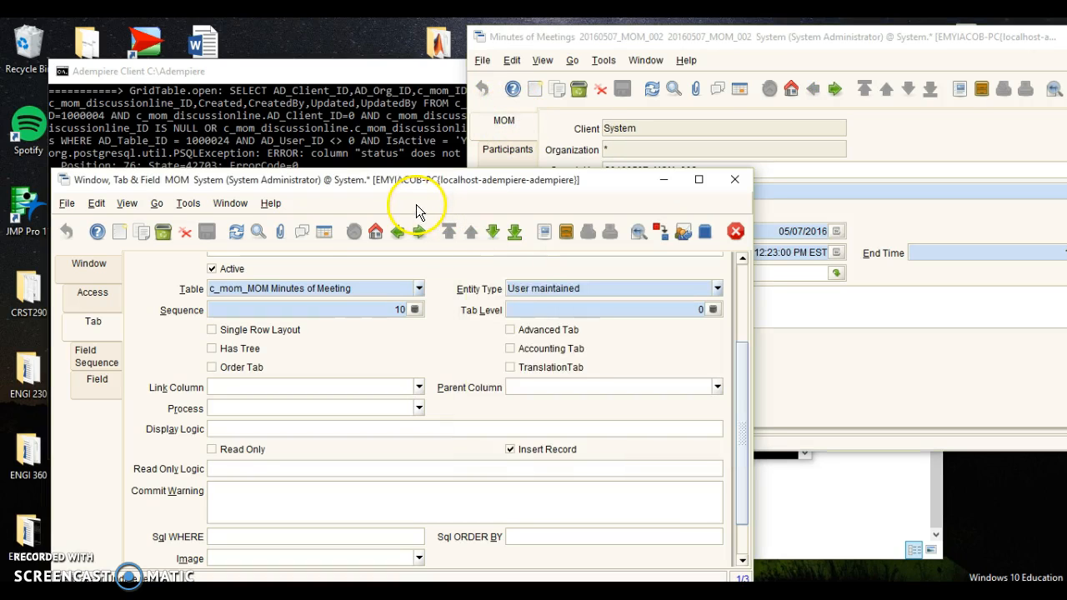
Open the Participants tab definition and review its table, sequence, tab level, single row layout and link column settings.
left_click(326, 233)
left_click(360, 288)
left_click(327, 233)
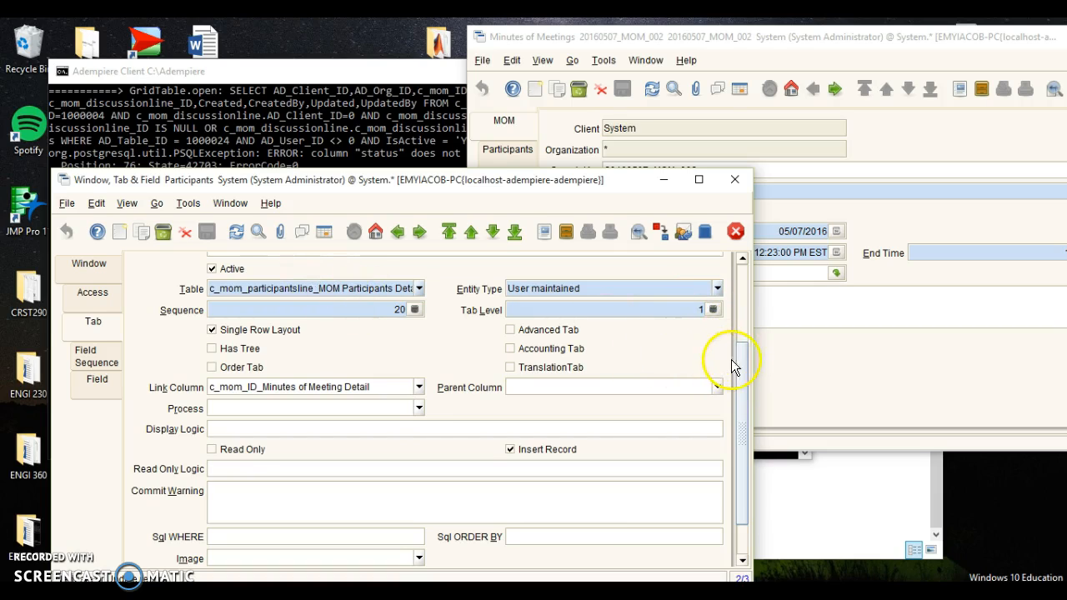
scroll(739, 361, "up", 3)
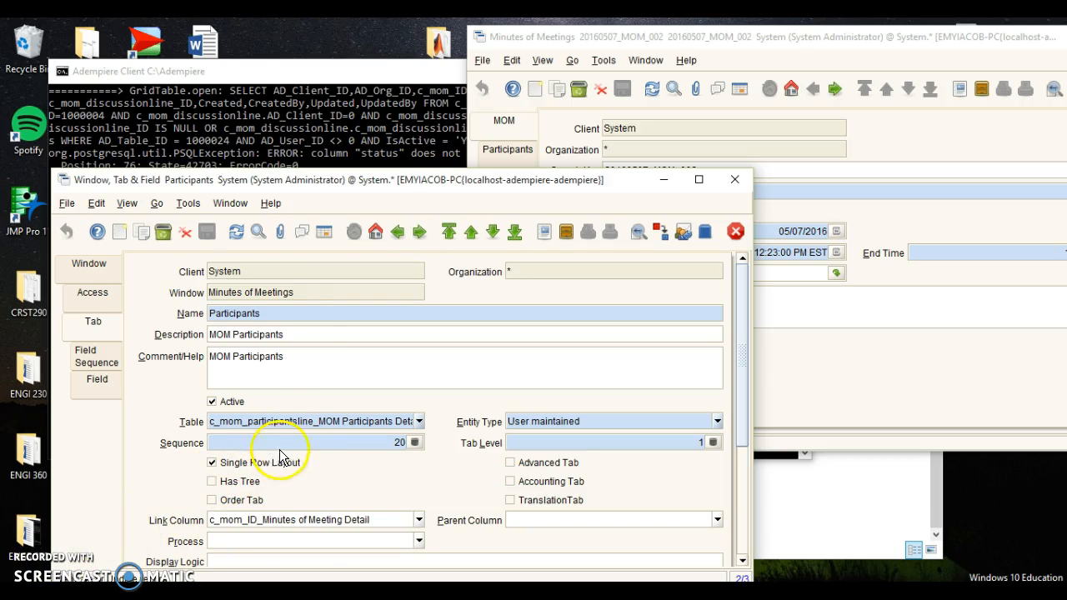
left_click(332, 481)
left_click(242, 486)
scroll(709, 348, "down", 2)
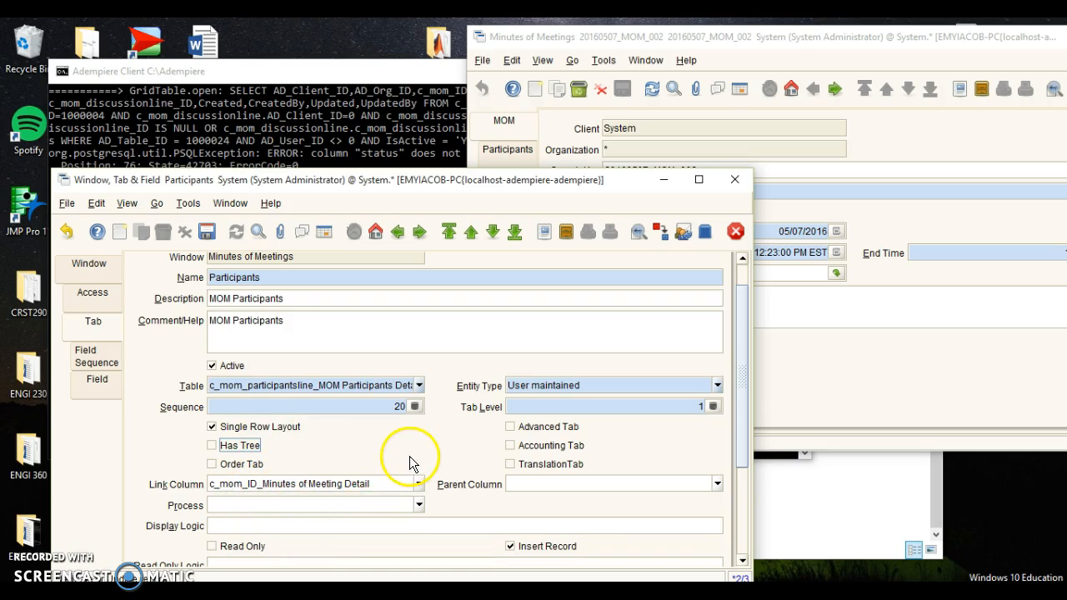
left_click_drag(744, 301, 619, 430)
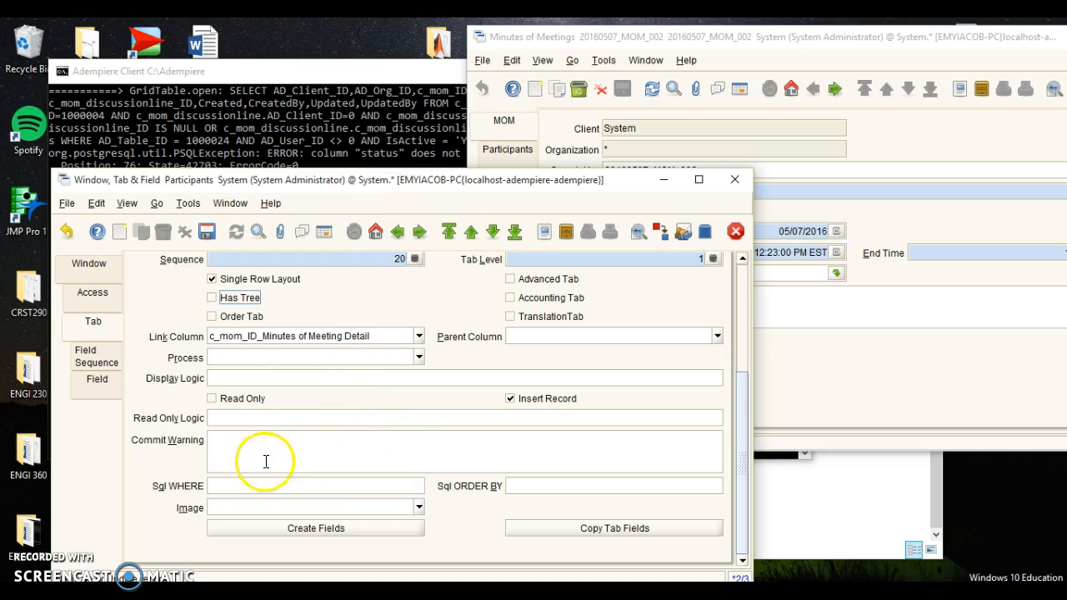
View the Participants tab in the Minutes of Meetings window and move that window fully into view.
left_click(788, 370)
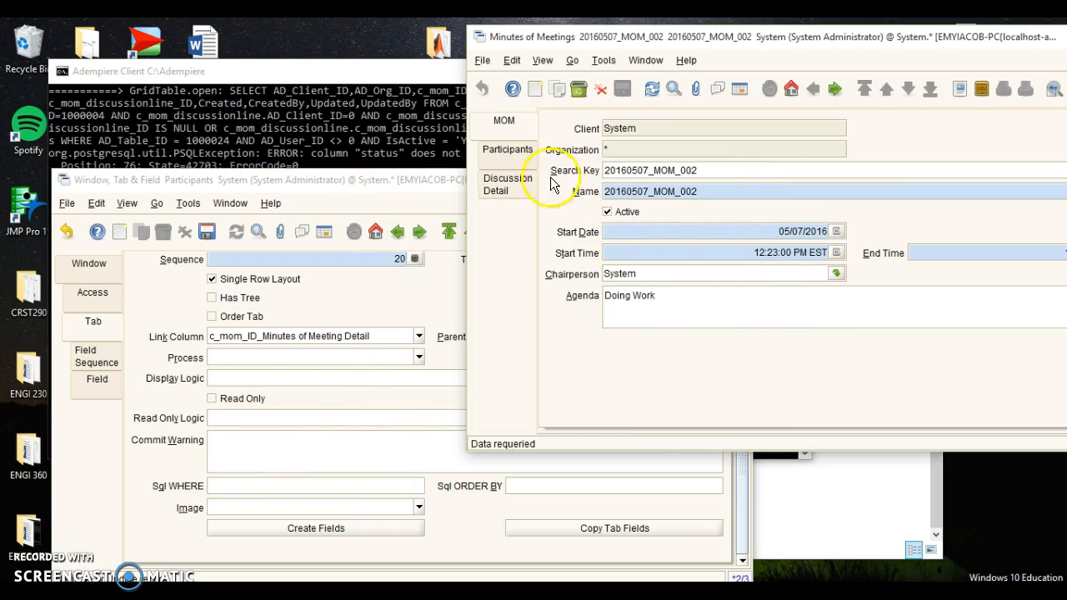
left_click(507, 167)
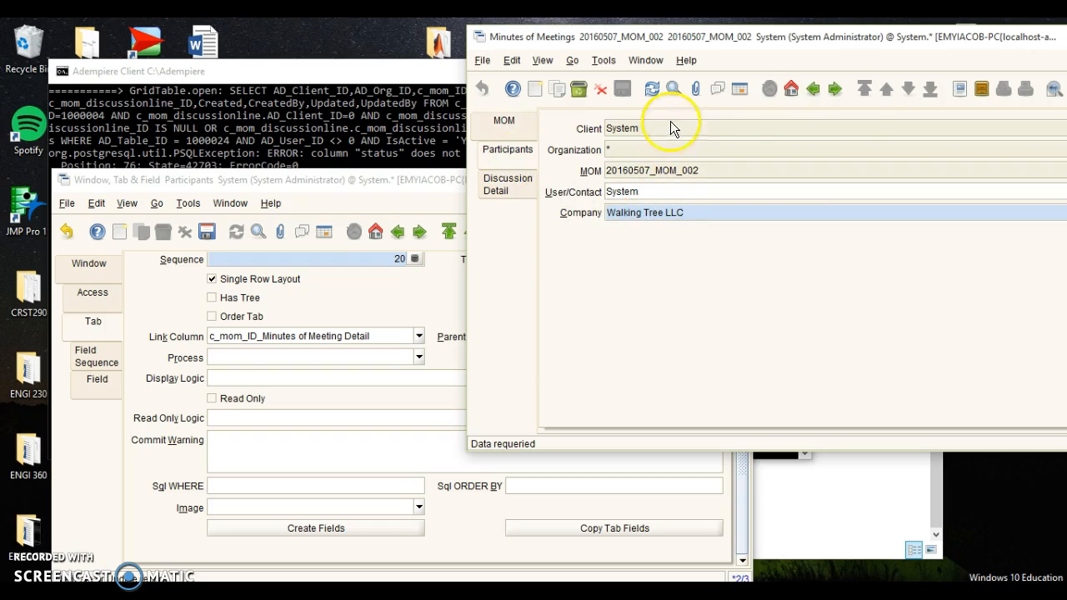
left_click_drag(791, 40, 524, 52)
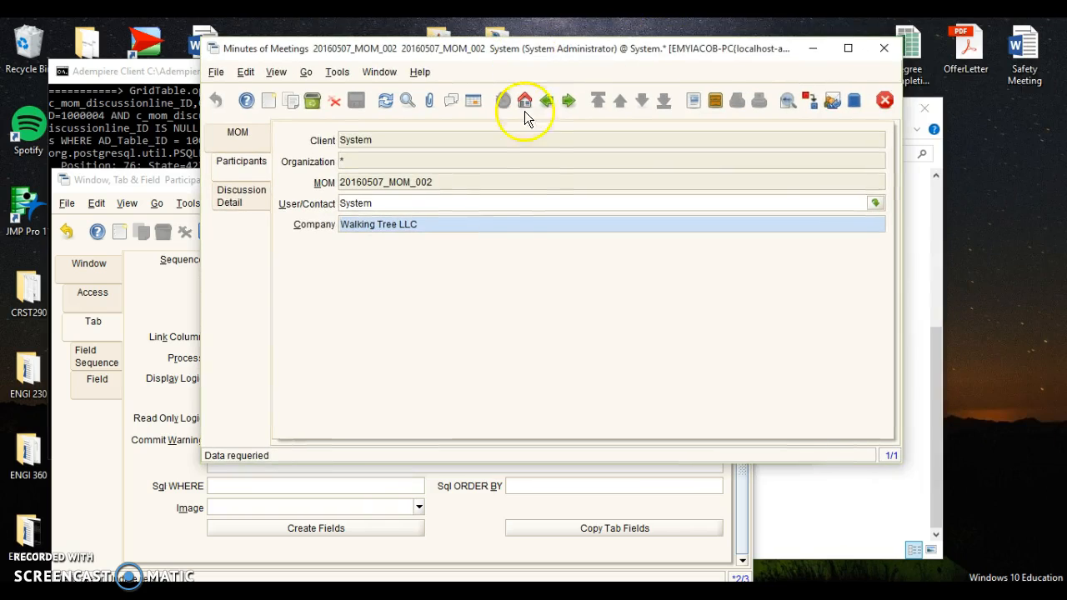
Close the Minutes of Meetings window, discard the unsaved change to the Participants definition and close the Window, Tab & Field window.
left_click(885, 50)
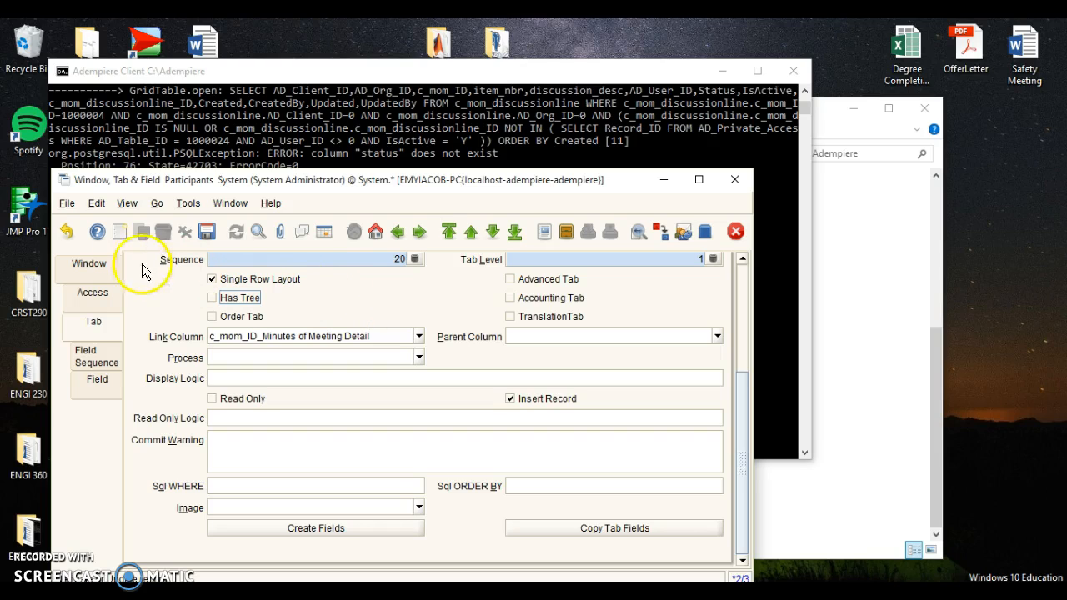
left_click(66, 231)
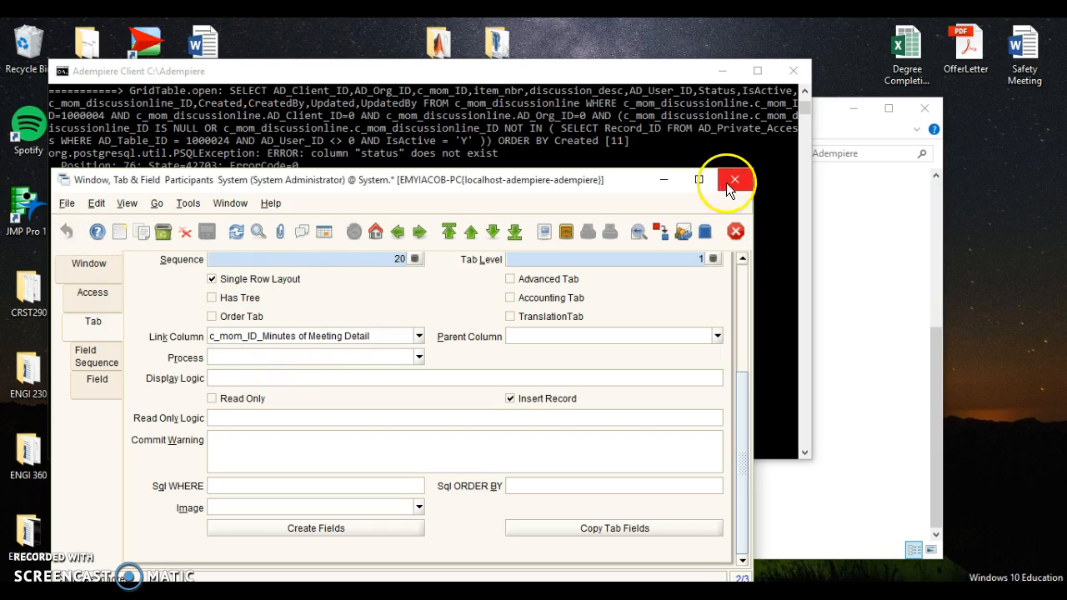
left_click(733, 181)
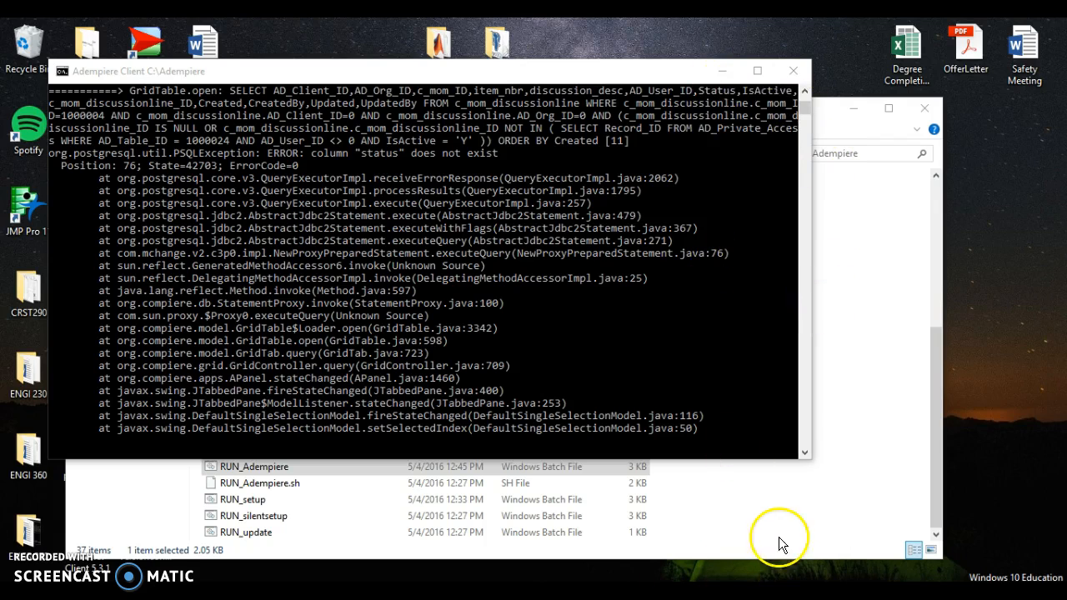
Switch to ADempiere, open the Minutes of Meeting window and list all users selectable as Chairperson on the MOM tab.
key("alt+Tab")
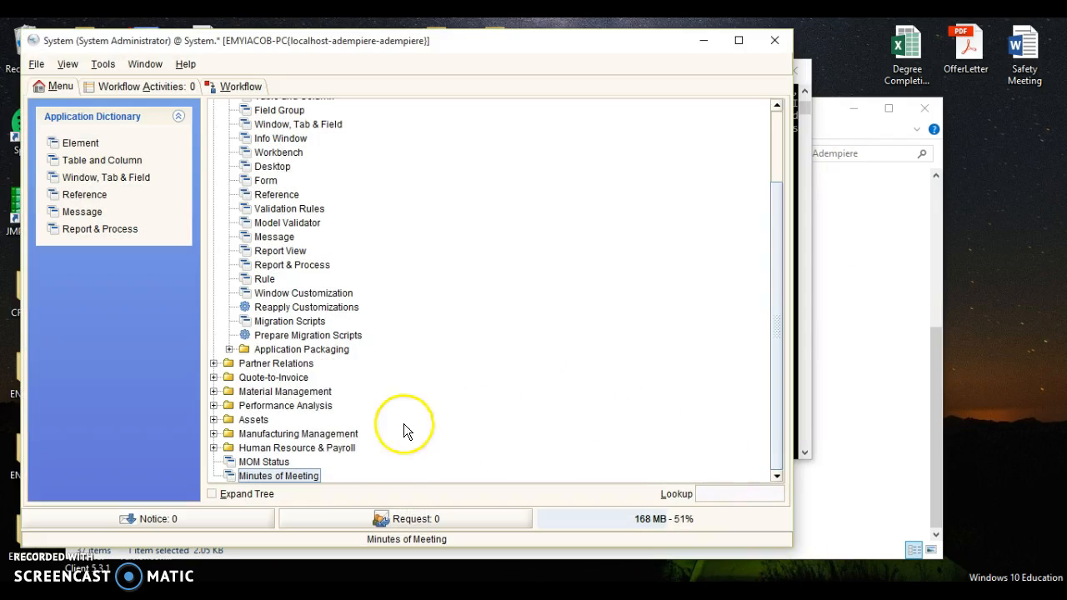
left_click(283, 477)
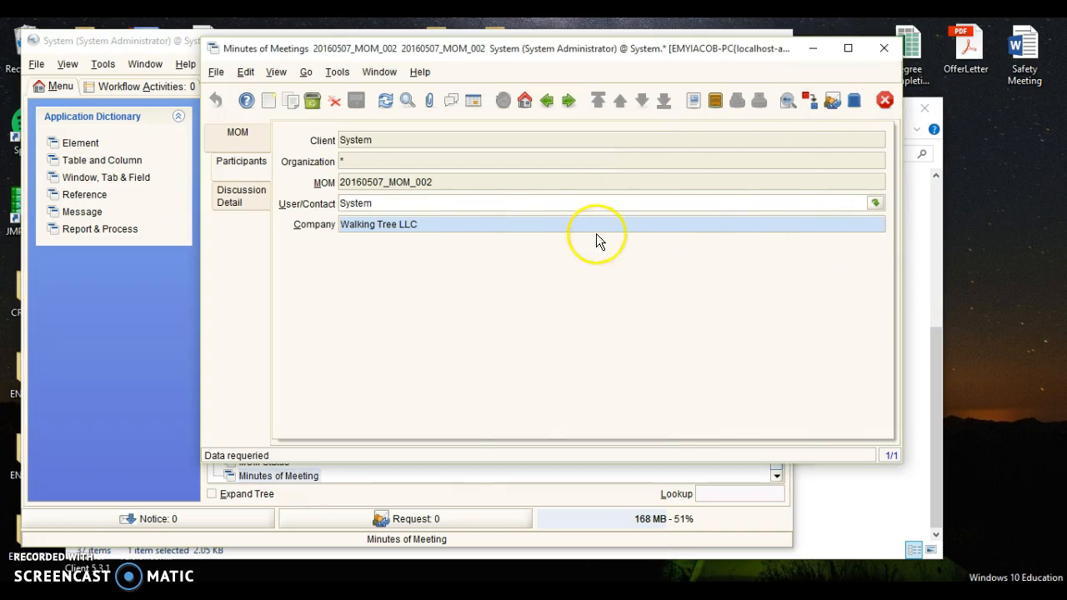
left_click(249, 143)
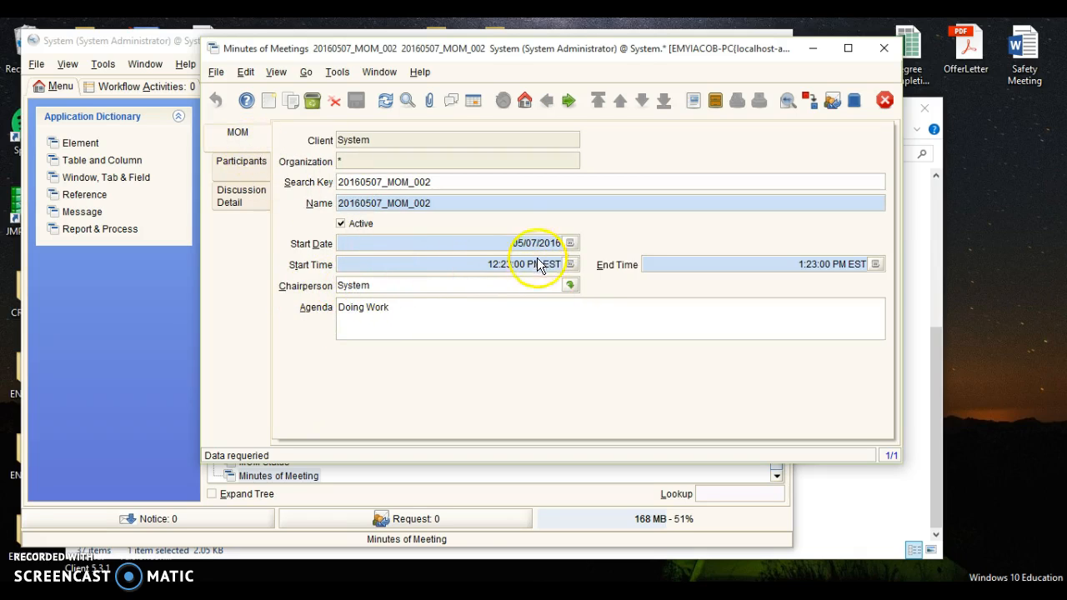
left_click(570, 287)
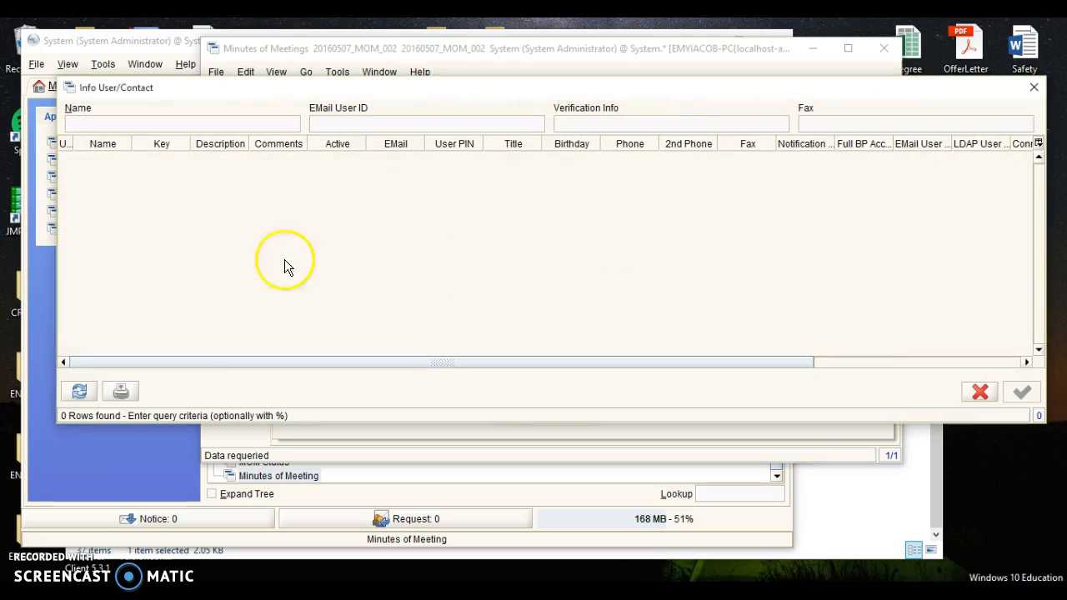
left_click(79, 392)
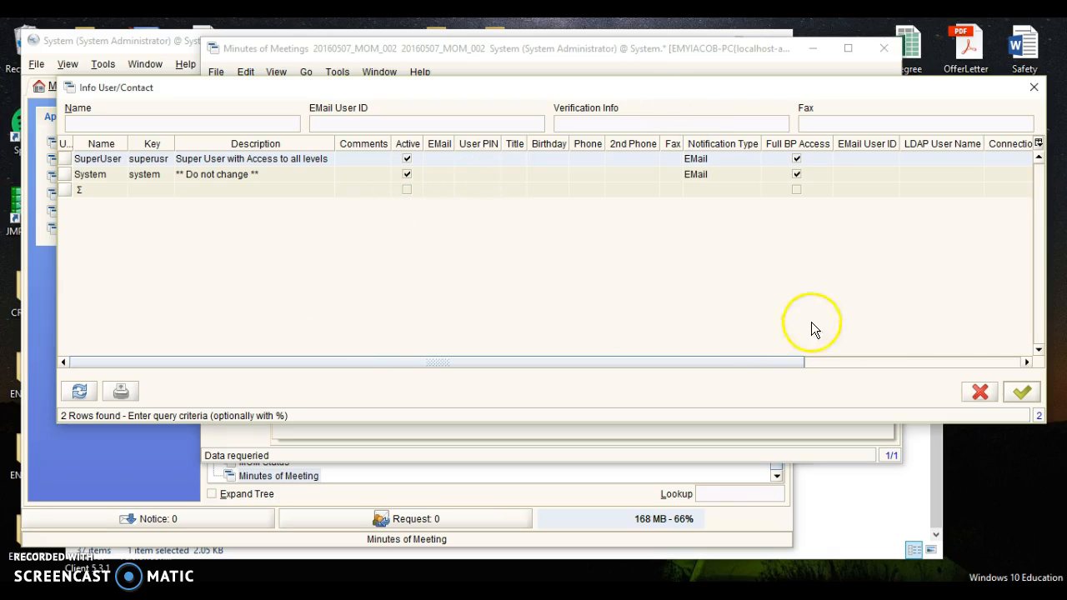
Cancel the Chairperson lookup, view the Participants tab and close the Minutes of Meetings window.
left_click(979, 392)
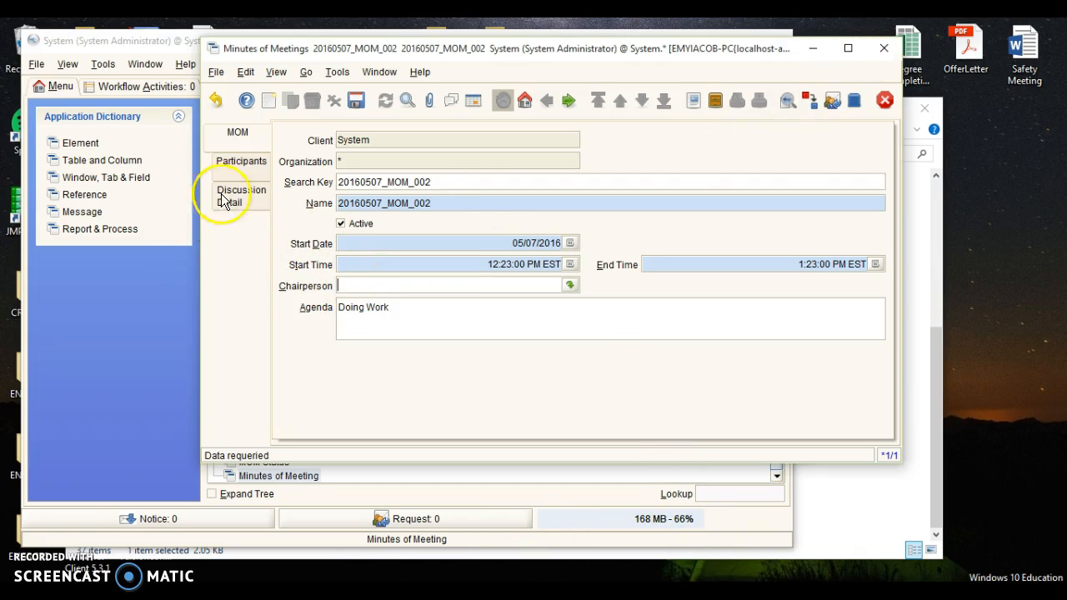
left_click(238, 172)
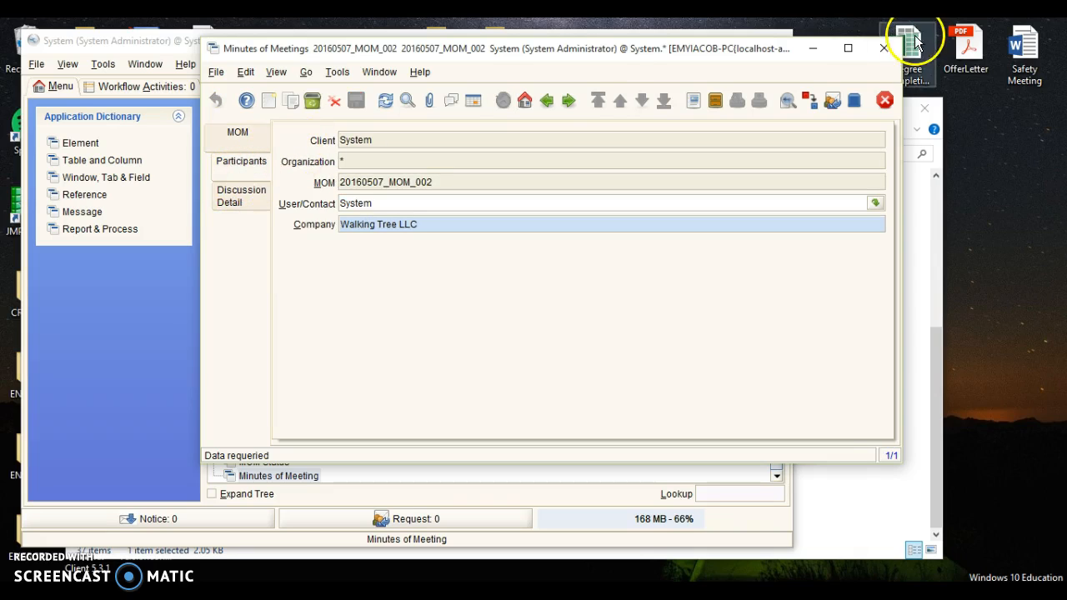
left_click(883, 49)
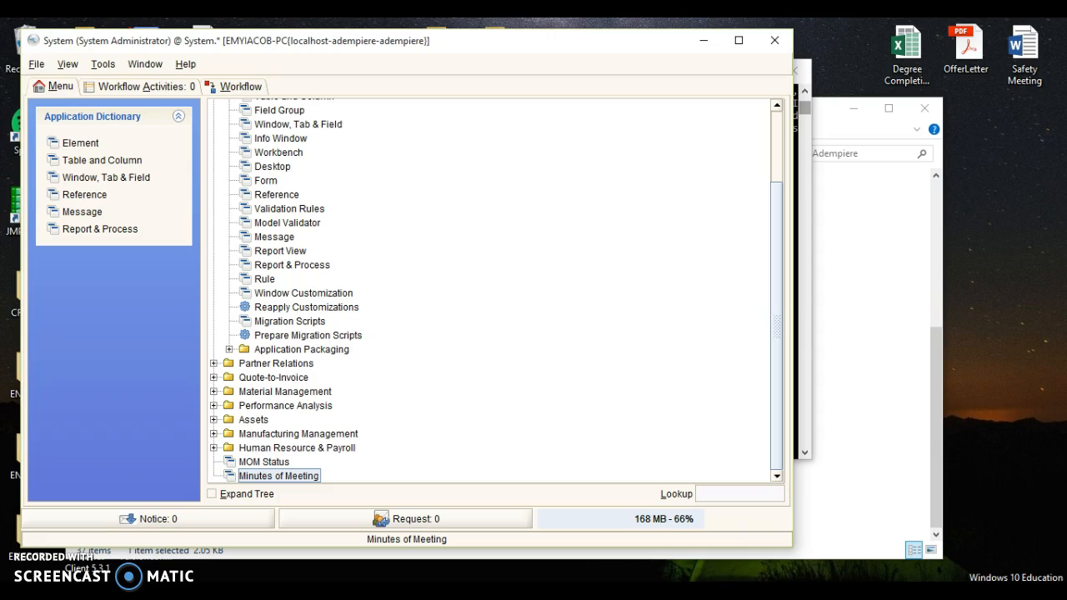
Review the c_mom_participantsline CREATE TABLE statement in the Notepad script and in the ADempiere Cookbook PDF, then minimize the PDF.
key("alt+Tab")
left_click(647, 381)
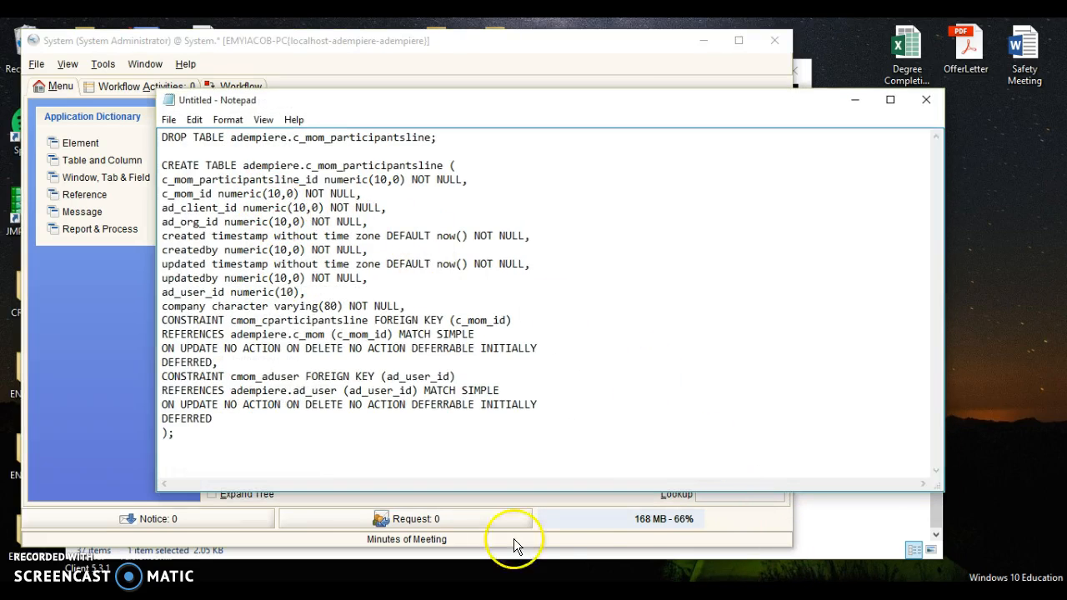
key("alt+Tab")
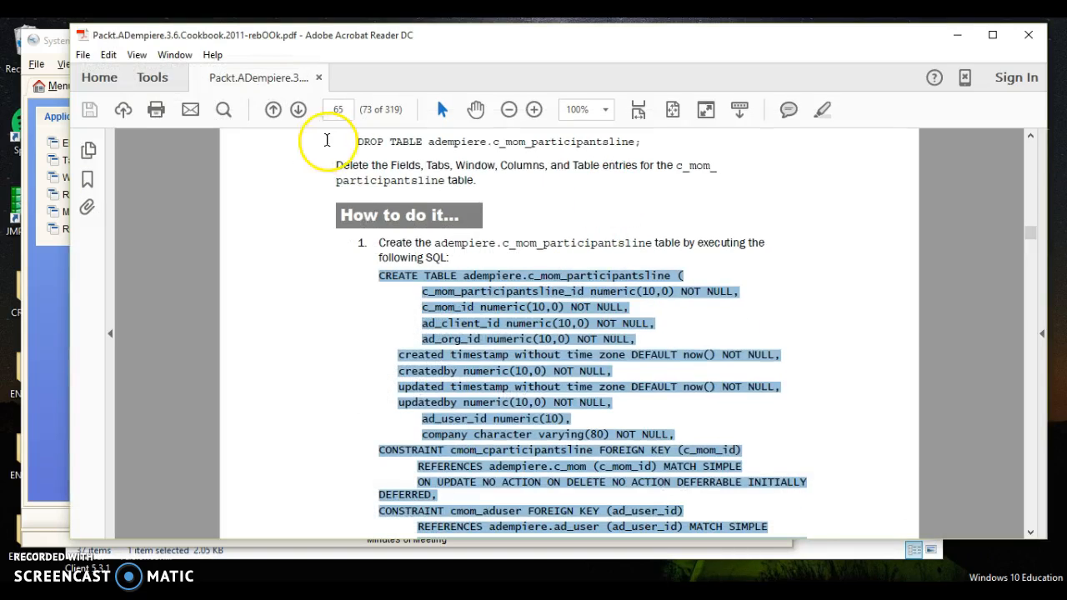
left_click(367, 352)
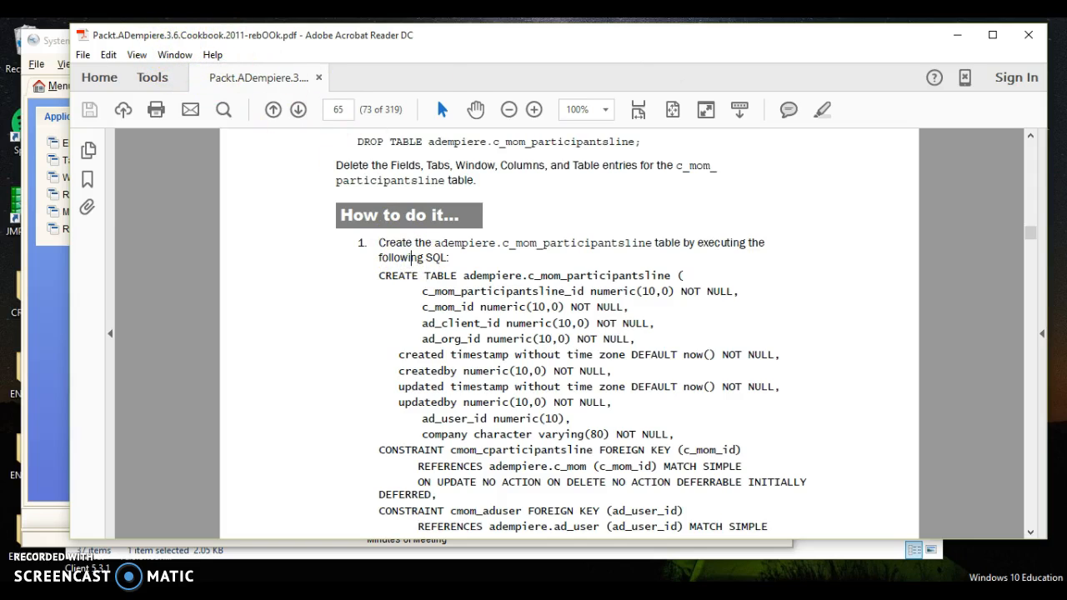
left_click(957, 35)
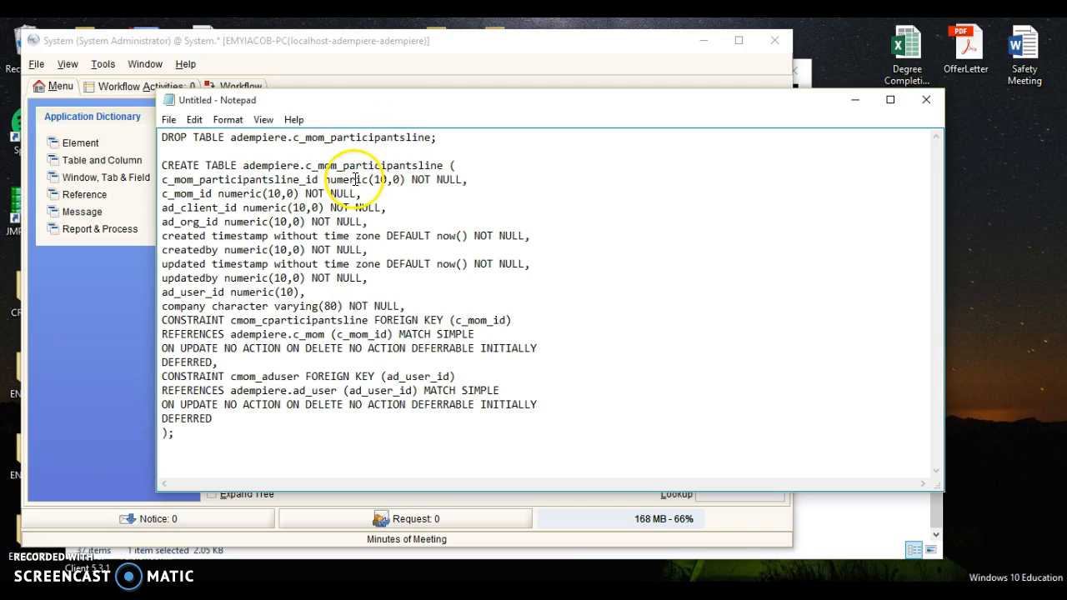
Highlight the ad_user_id numeric(10) line in the Notepad script to point it out, and minimize Notepad.
left_click_drag(160, 292, 307, 287)
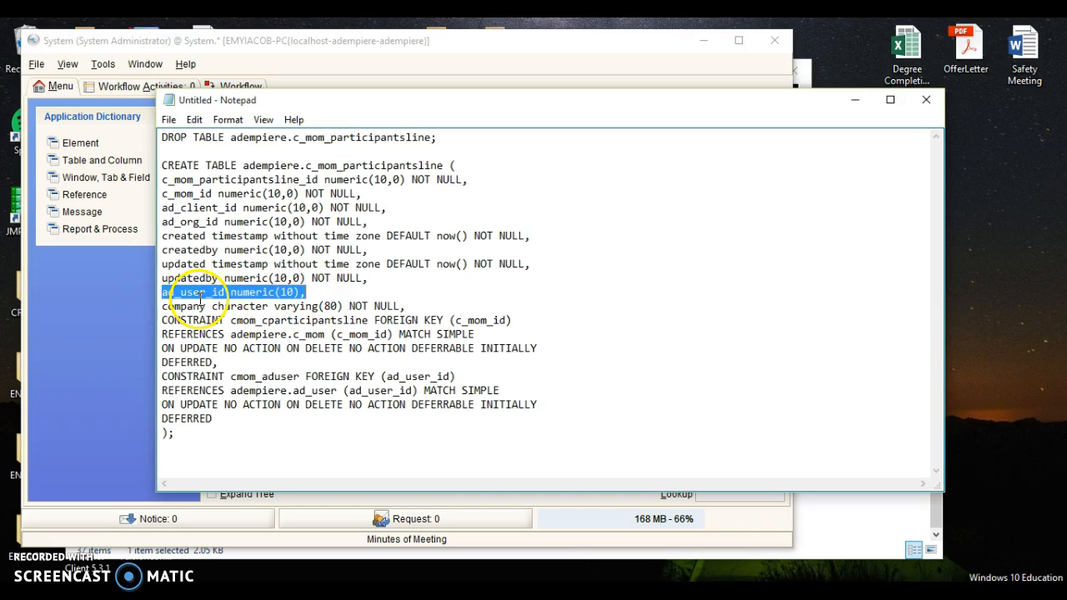
left_click(197, 293)
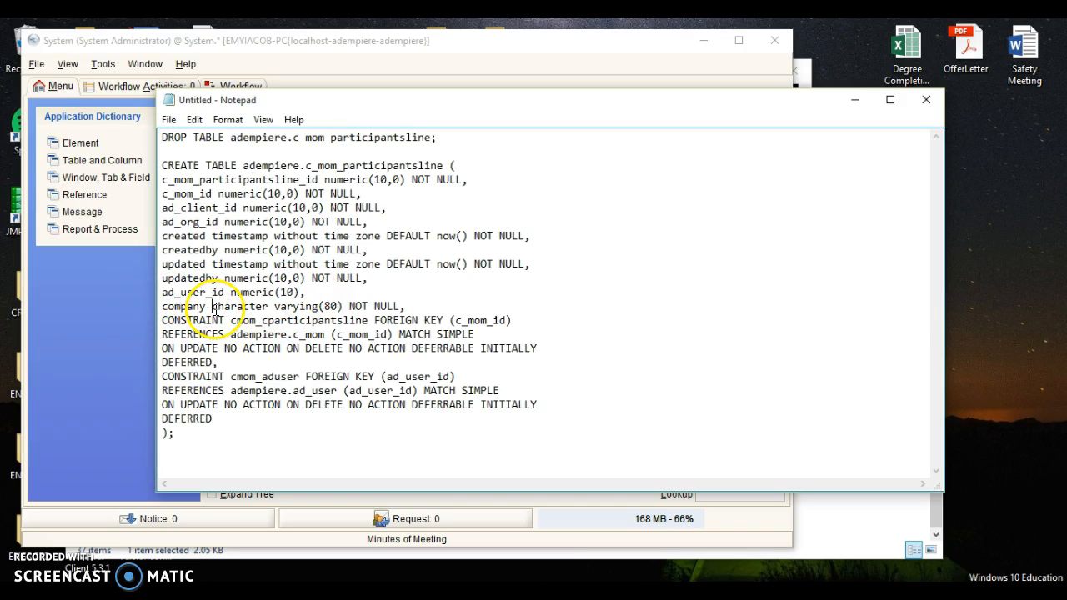
left_click(849, 94)
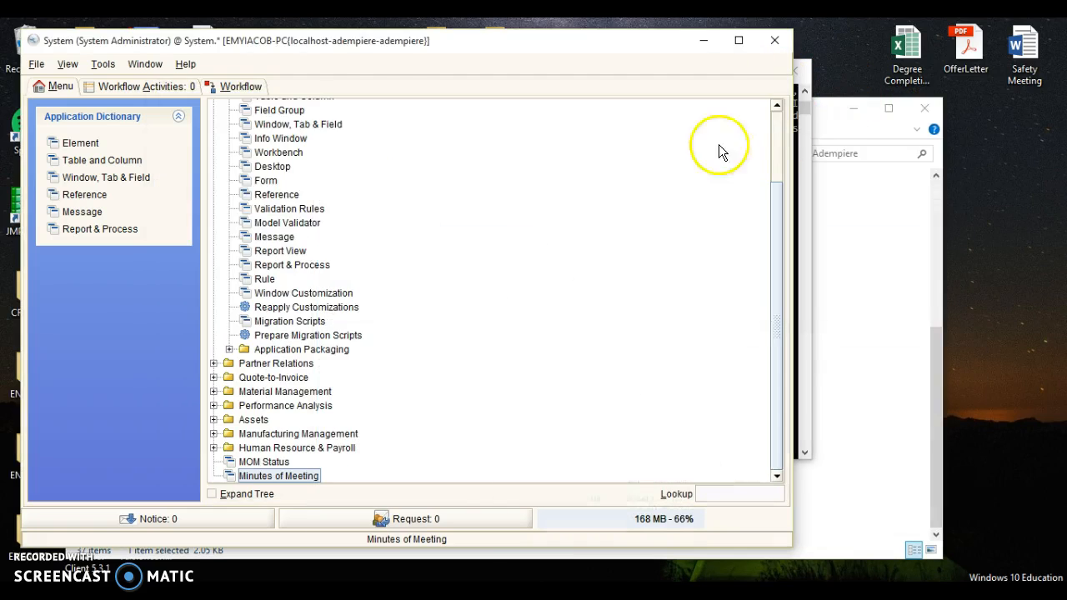
Open the Table and Column definition of c_mom_participantsline and show its AD_User_ID column as a single record.
left_click(95, 162)
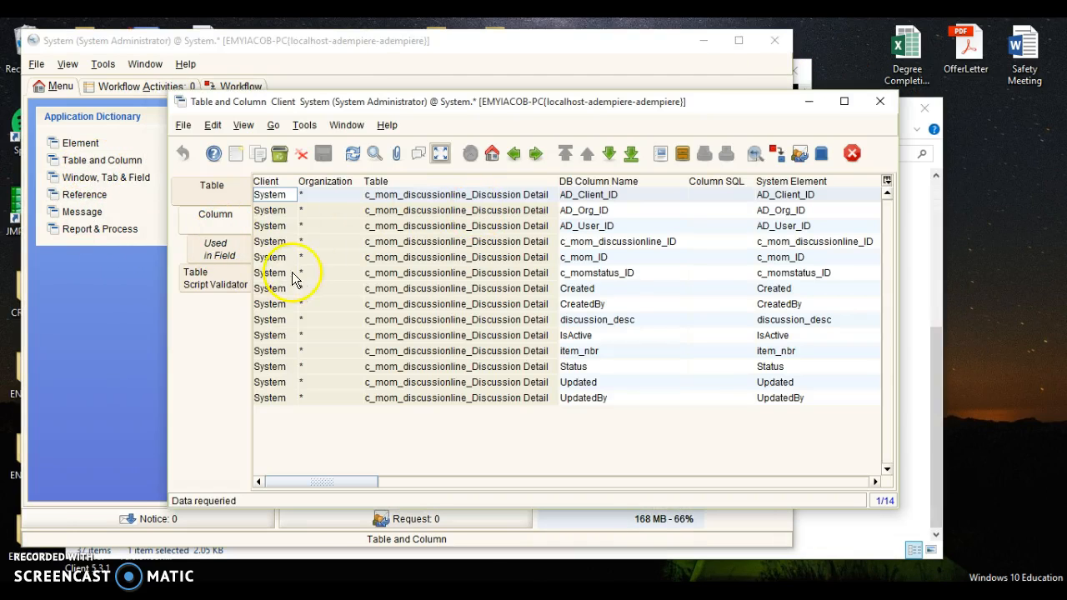
left_click(223, 195)
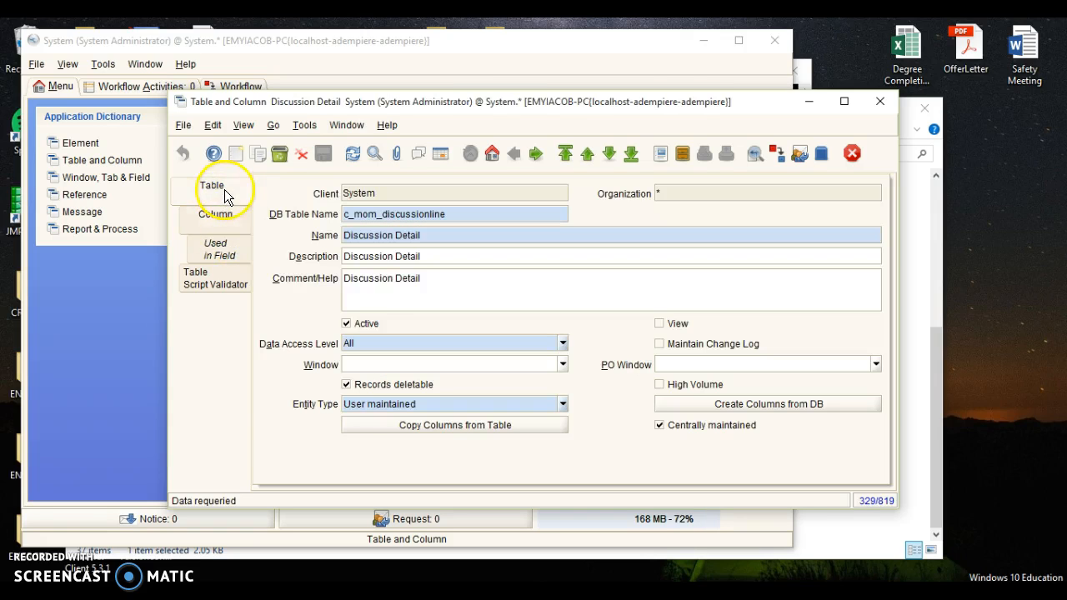
left_click(439, 155)
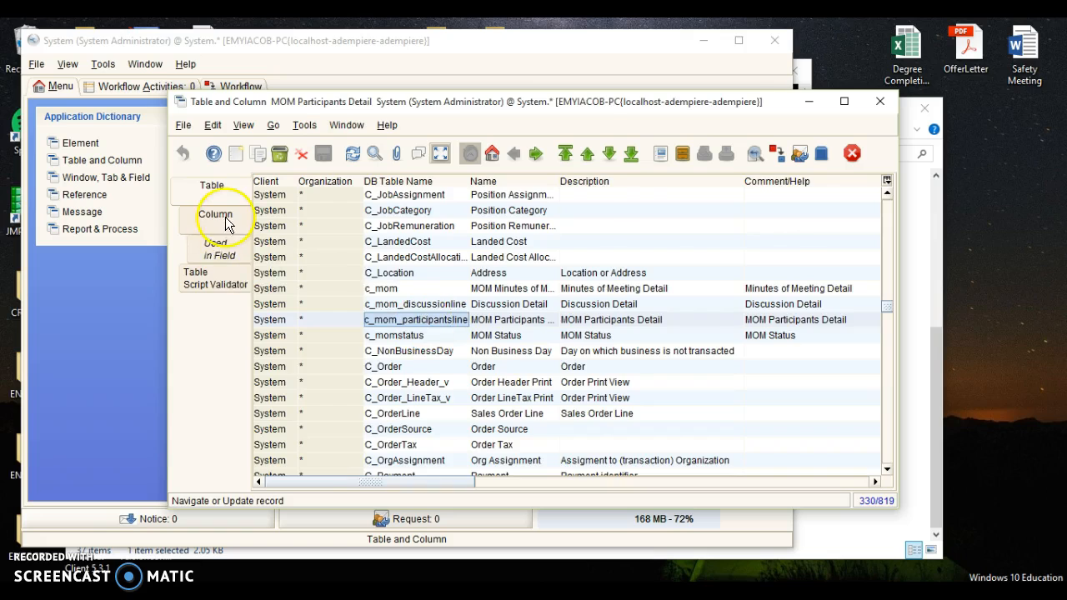
left_click(225, 224)
left_click(587, 228)
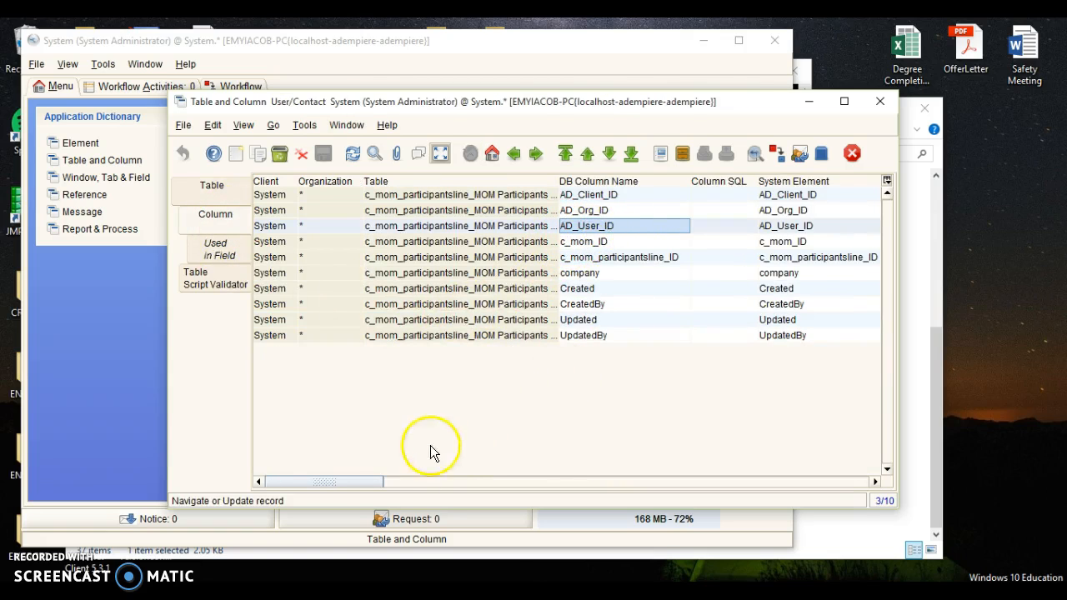
left_click_drag(370, 484, 440, 464)
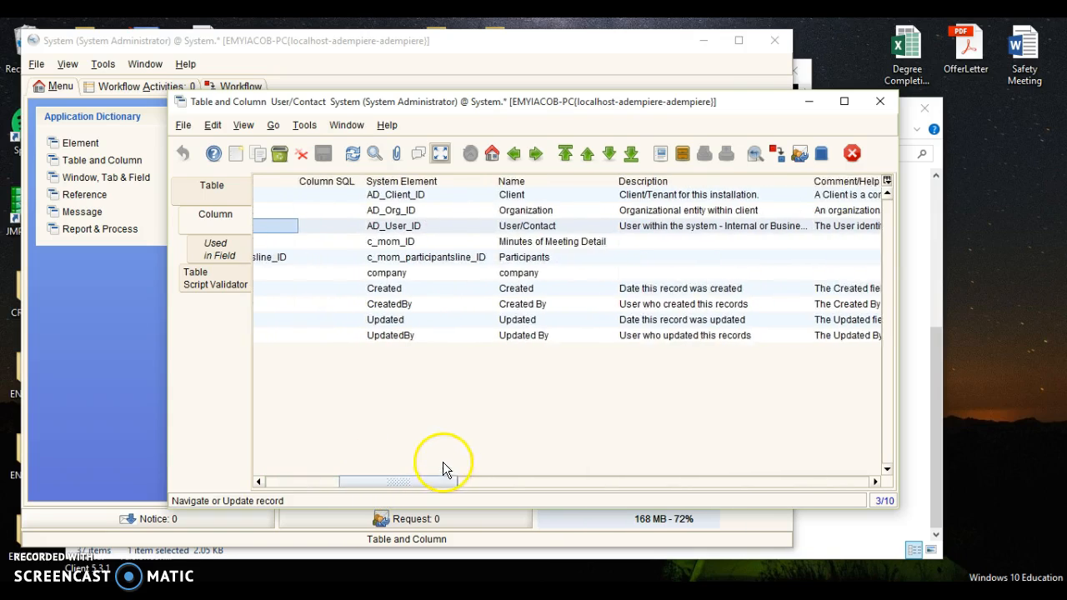
left_click(440, 153)
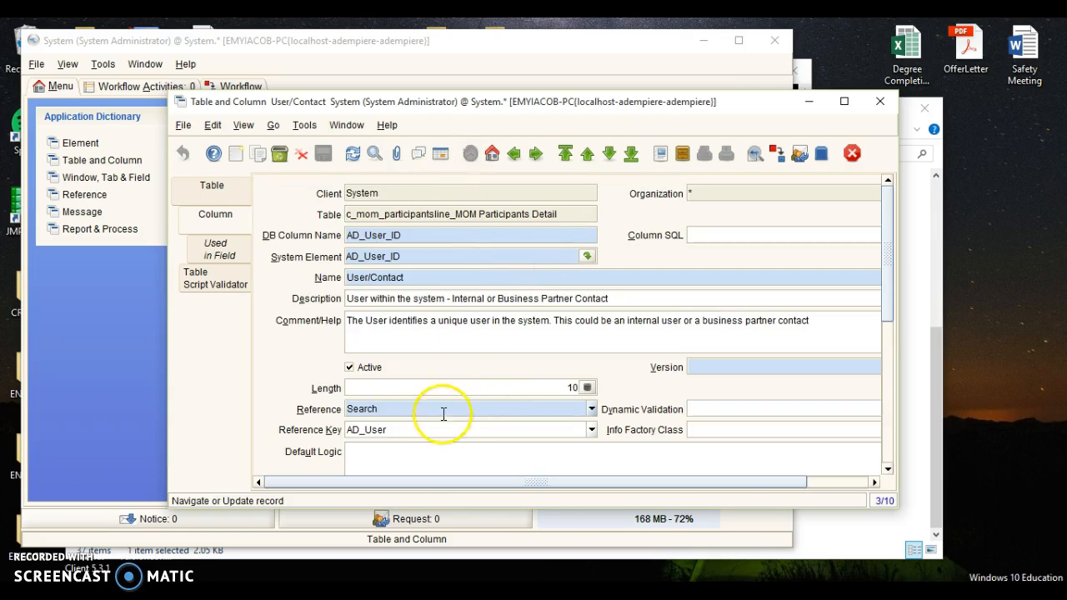
Review the AD_User_ID column's Reference and Reference Key options, keeping Search and AD_User, and close the Table and Column window.
left_click(592, 410)
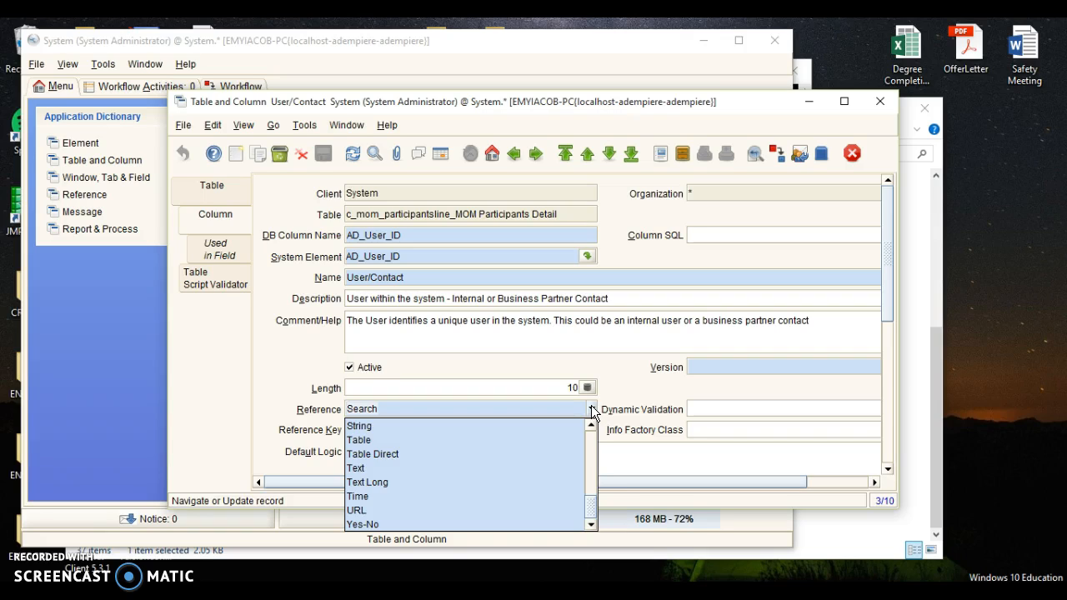
left_click(607, 406)
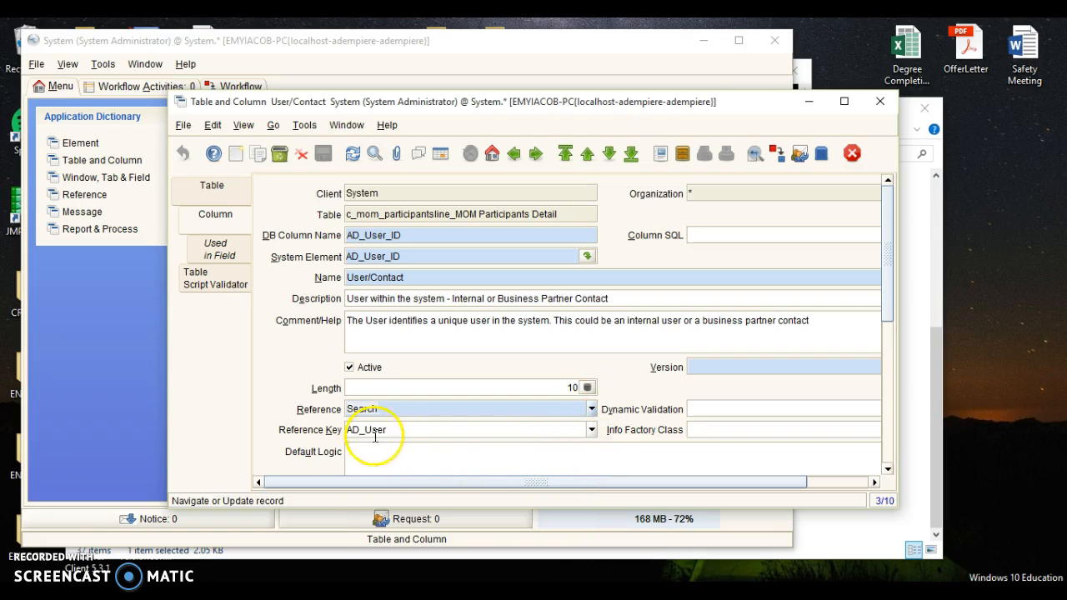
left_click(593, 430)
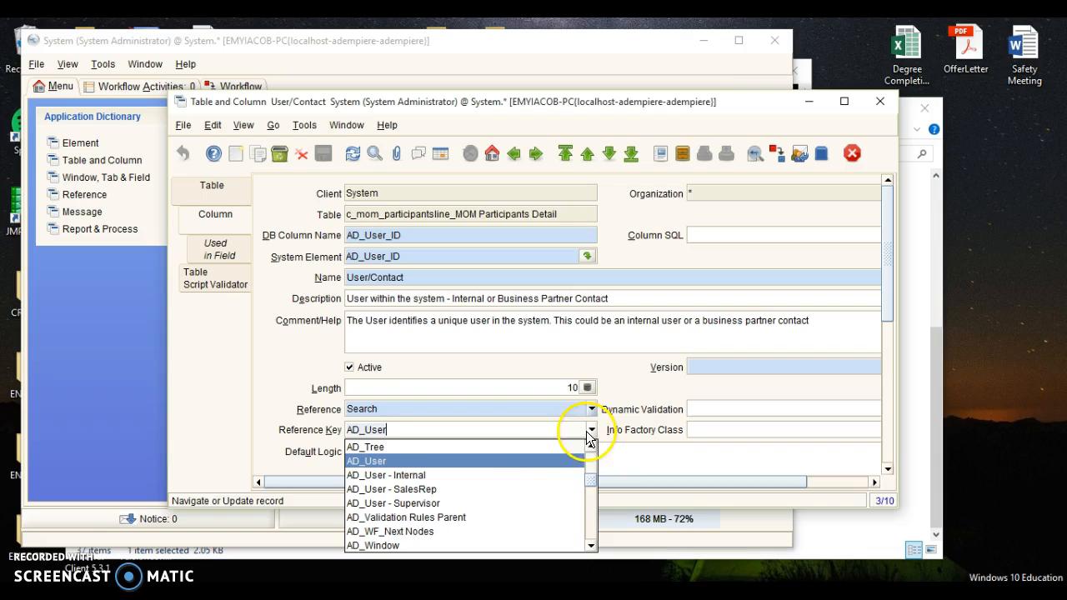
left_click(489, 463)
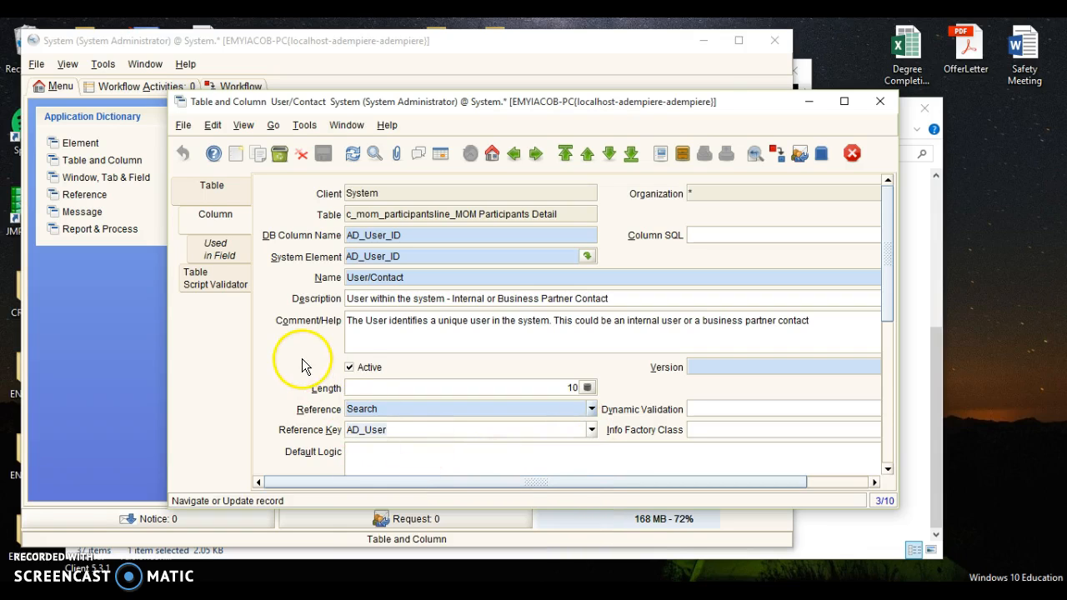
left_click_drag(888, 198, 887, 261)
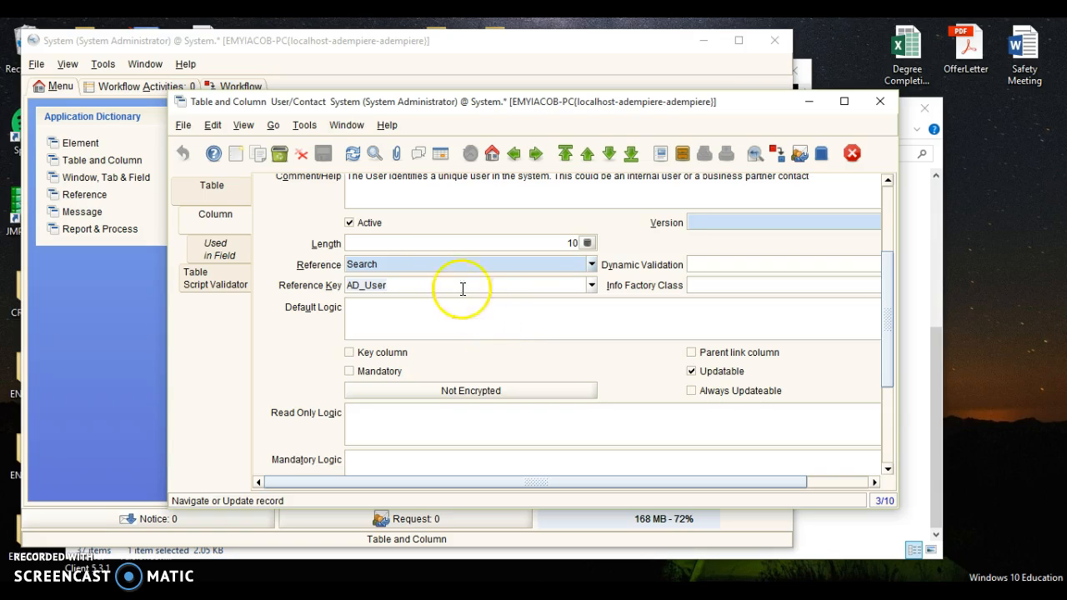
left_click(882, 102)
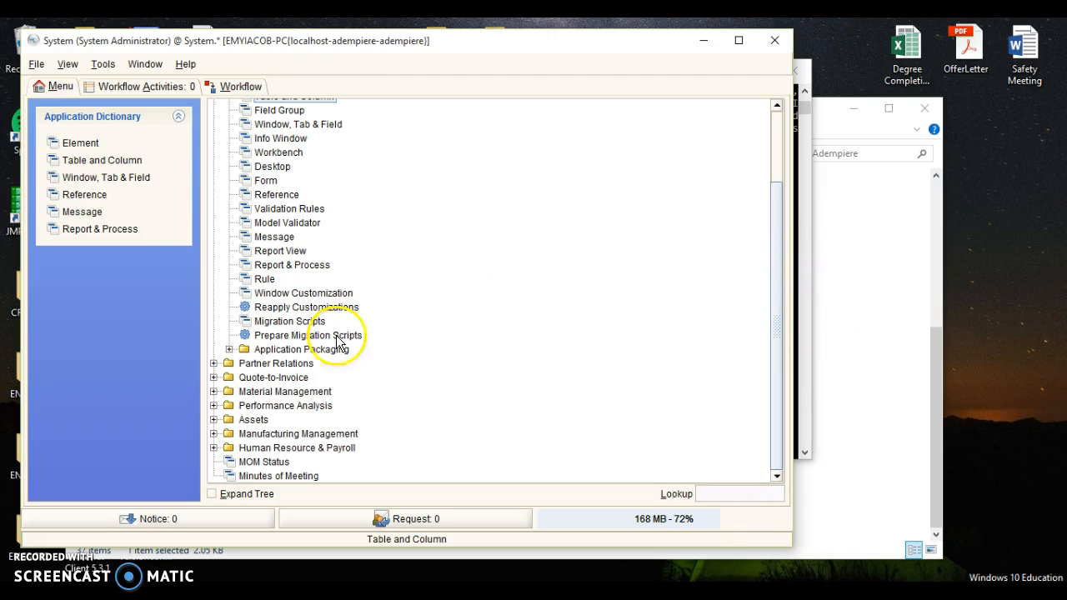
Open the Minutes of Meeting window, query the Participants tab's User/Contact lookup, and close both the lookup and the window.
left_click(279, 475)
left_click(278, 473)
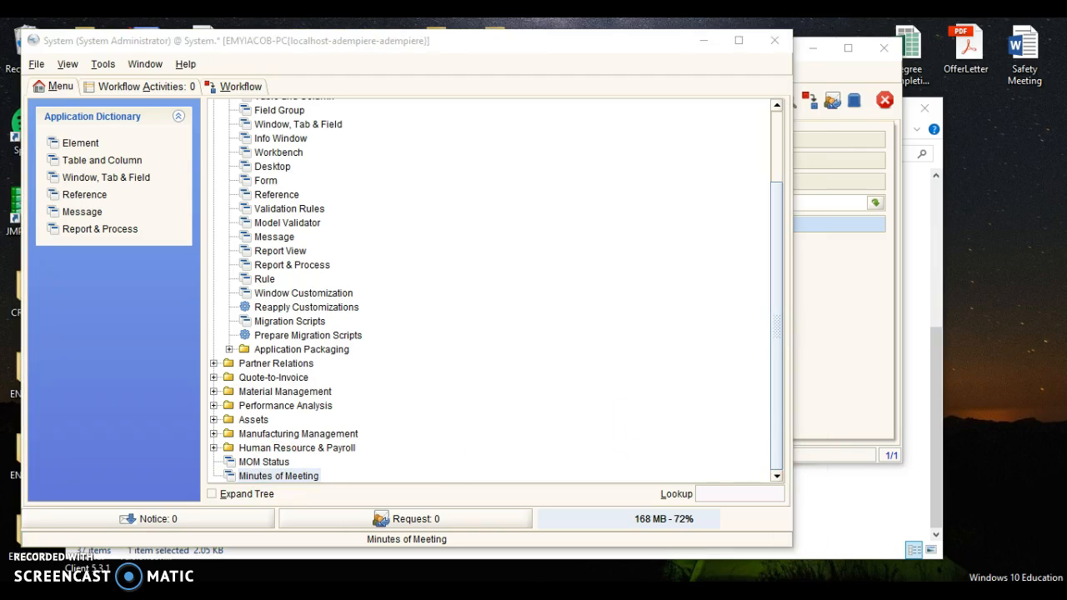
left_click(882, 512)
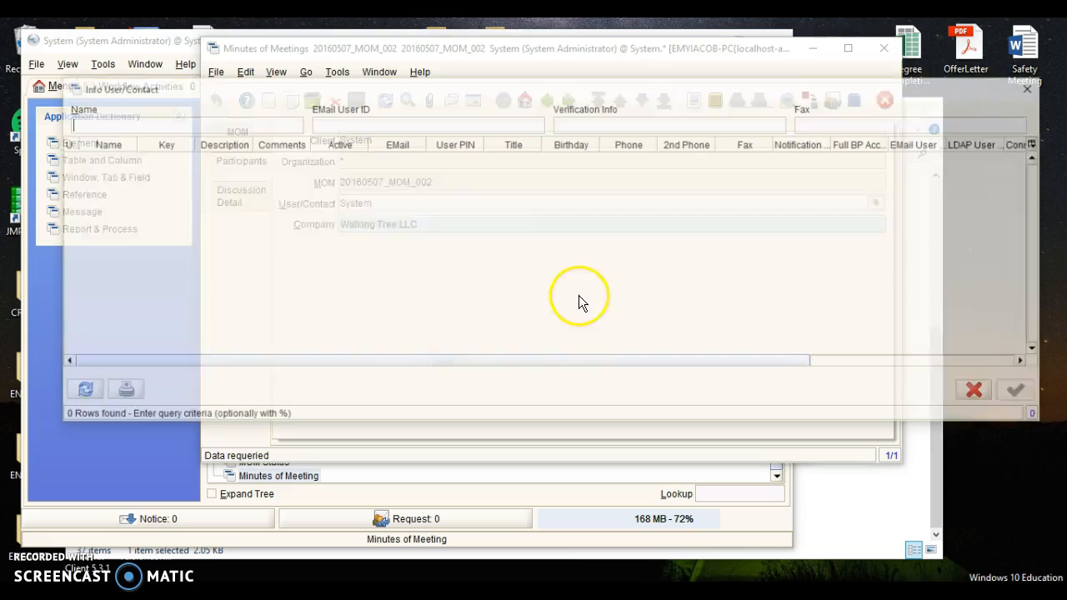
left_click(80, 392)
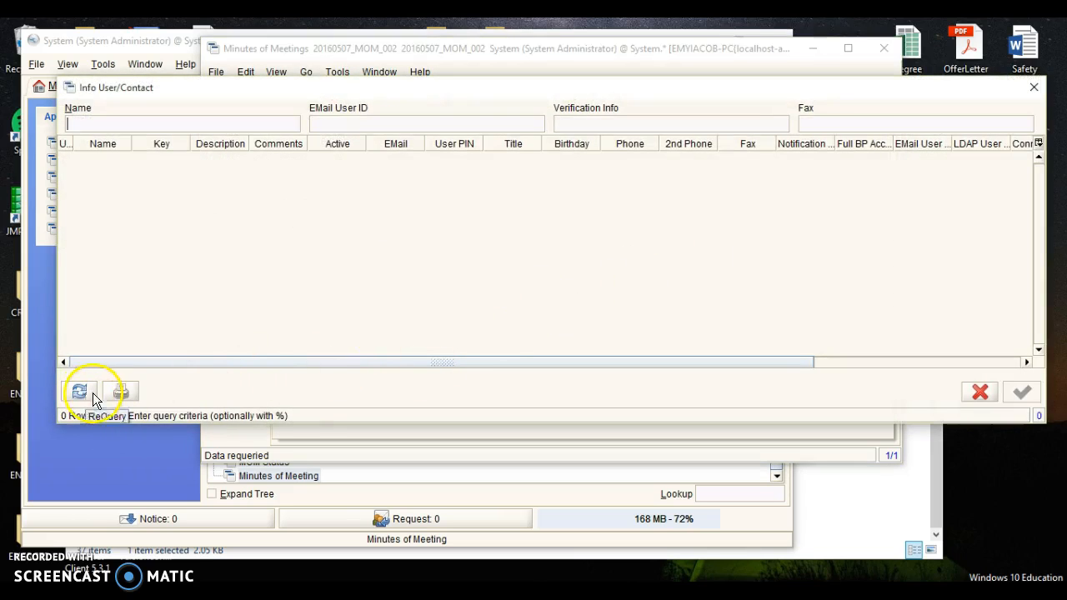
left_click(1034, 86)
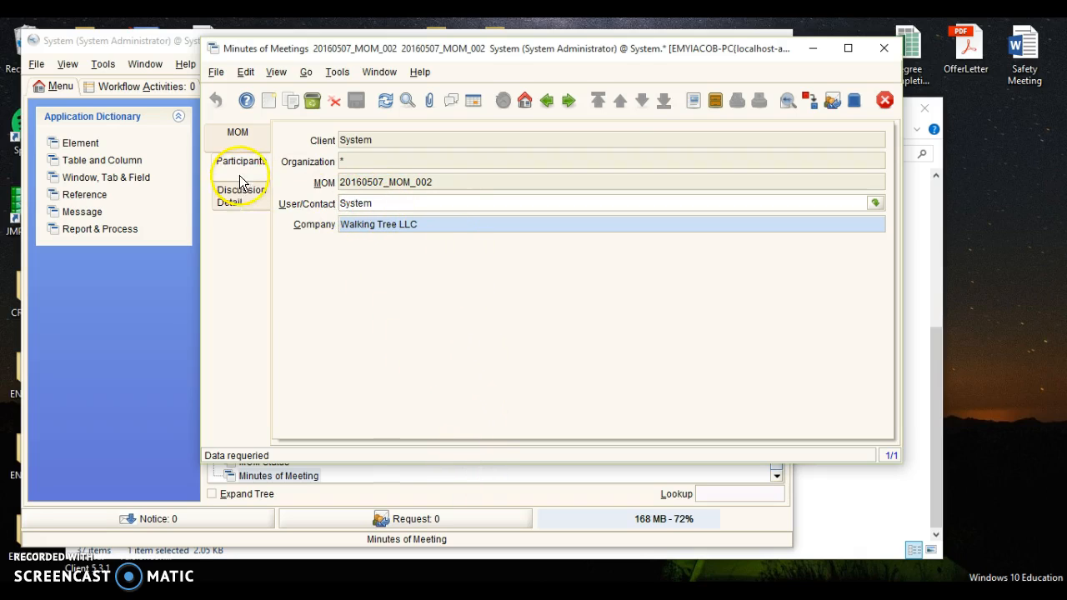
left_click(886, 46)
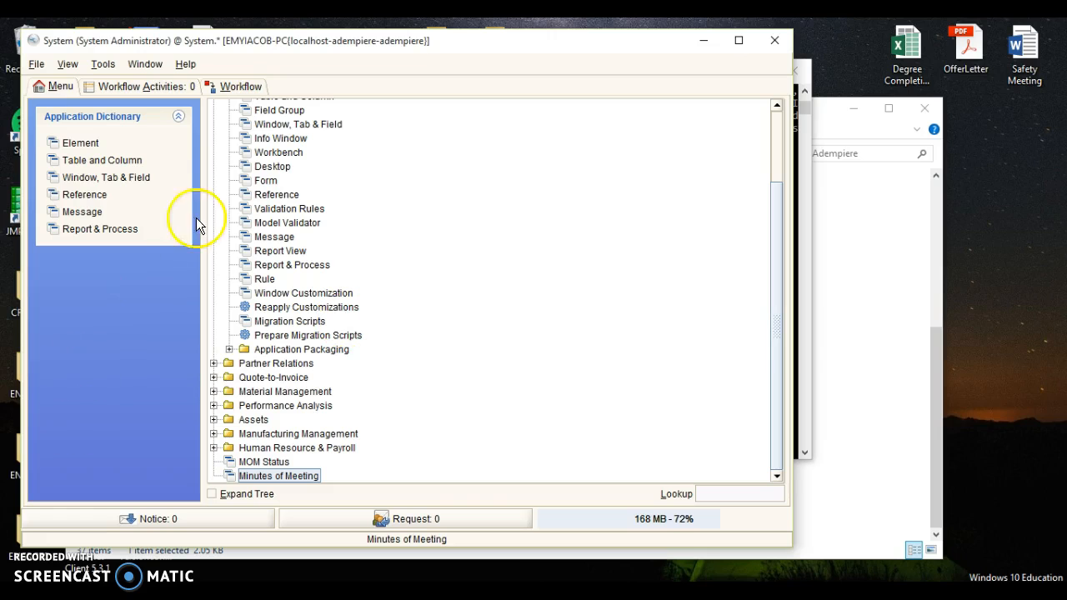
left_click(90, 177)
left_click_drag(262, 184, 347, 79)
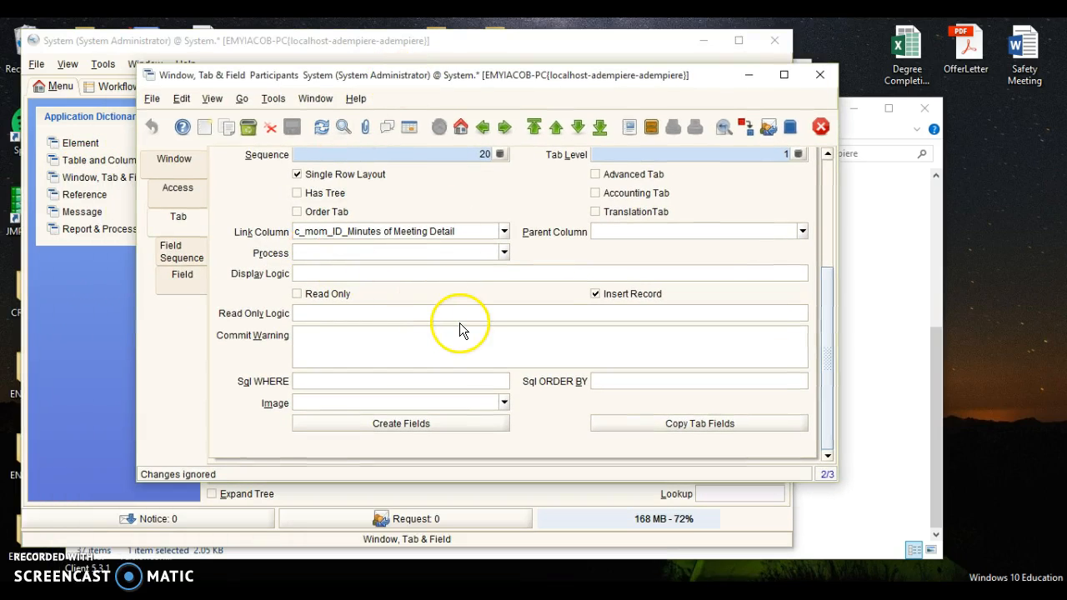
left_click(820, 75)
Review the columns of the participants line table as a list, highlight the User/Contact column's name, and close Table and Column.
left_click(87, 160)
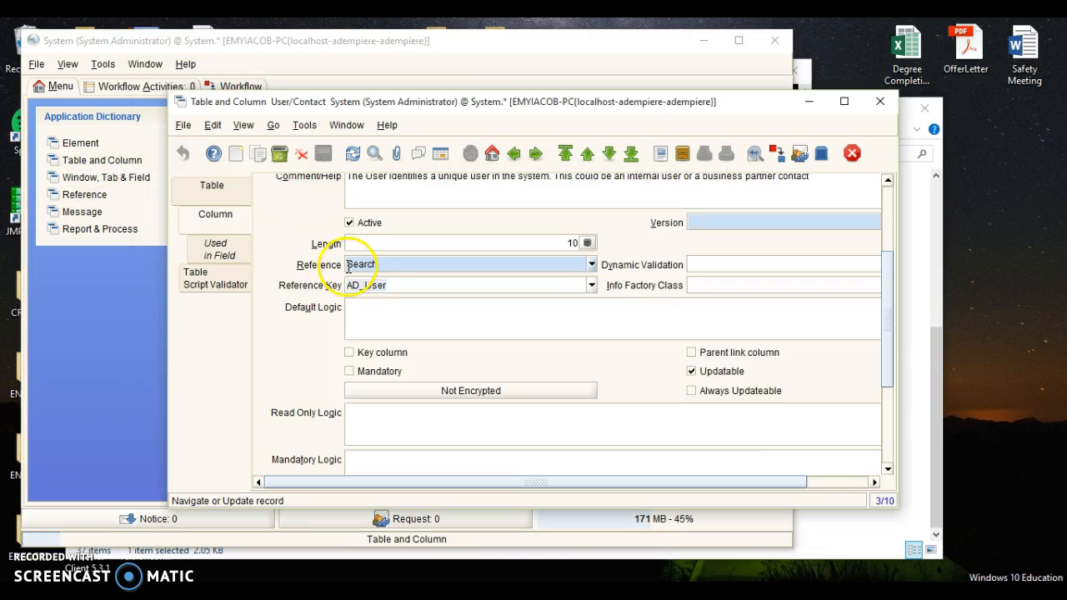
left_click(441, 153)
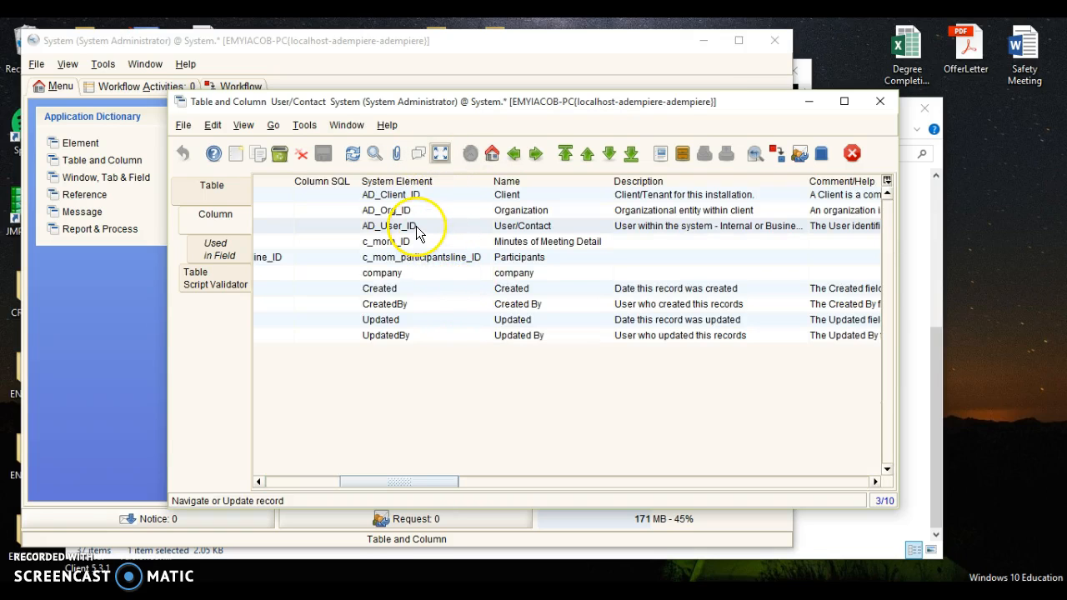
left_click(524, 227)
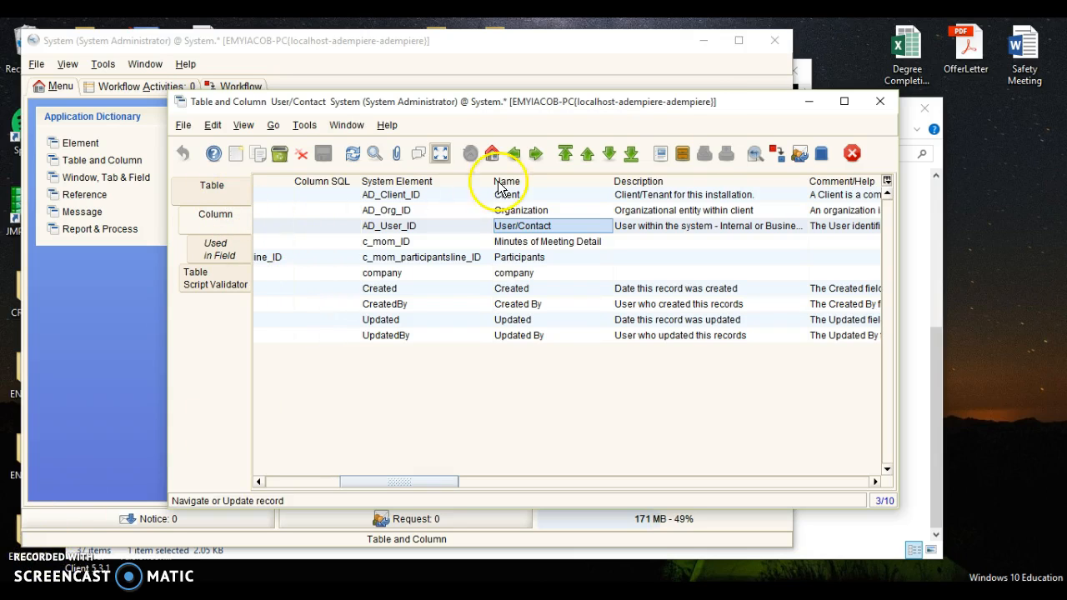
left_click(851, 153)
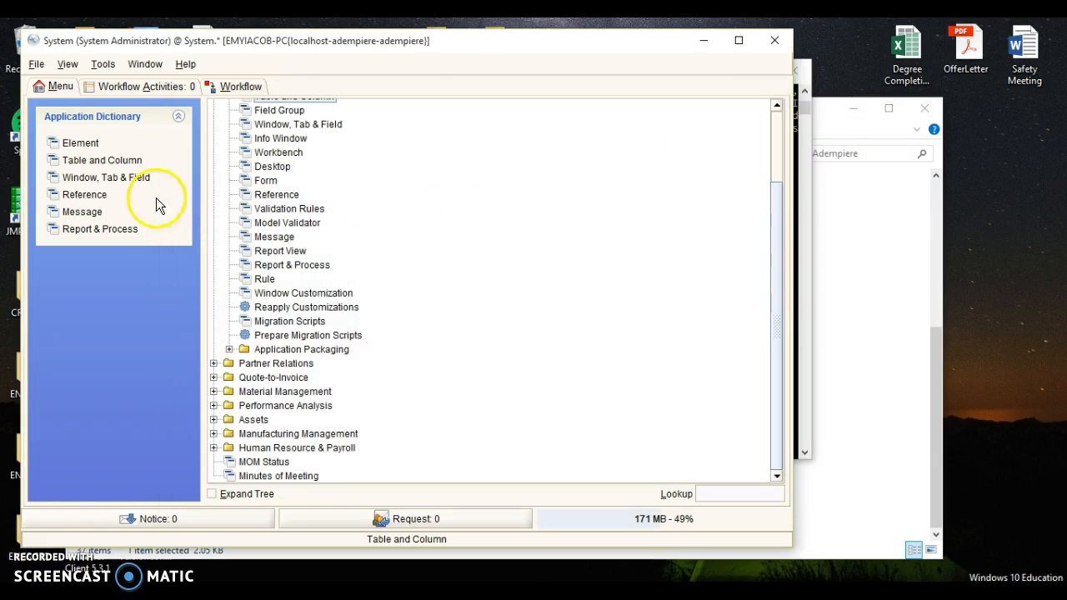
Bring back Window, Tab & Field and show the Participants tab definition of the Minutes of Meetings window as a single record.
left_click(98, 187)
scroll(338, 191, "up", 2)
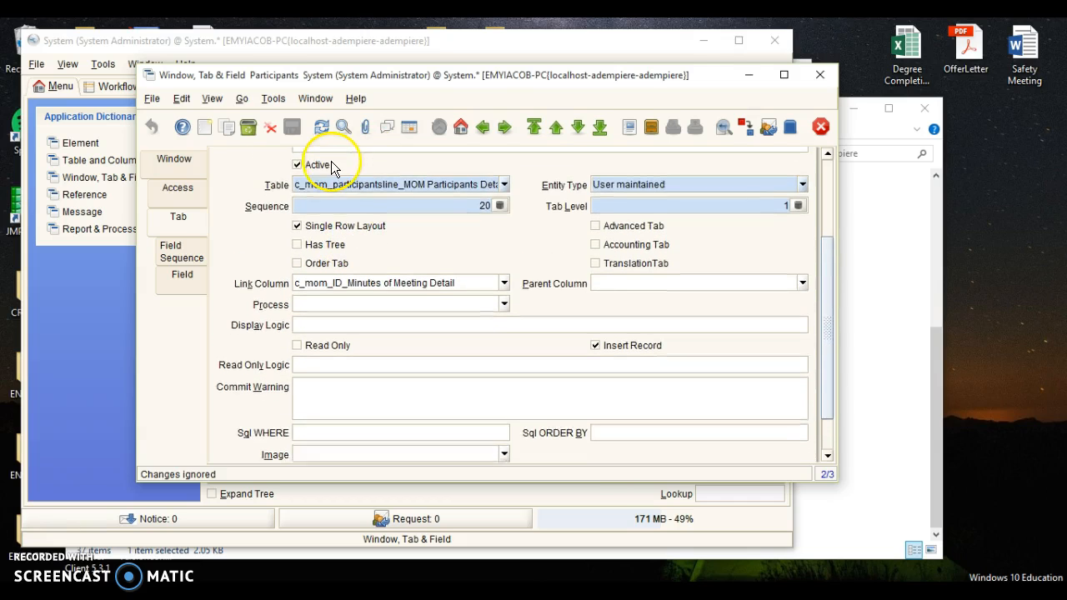
left_click(203, 167)
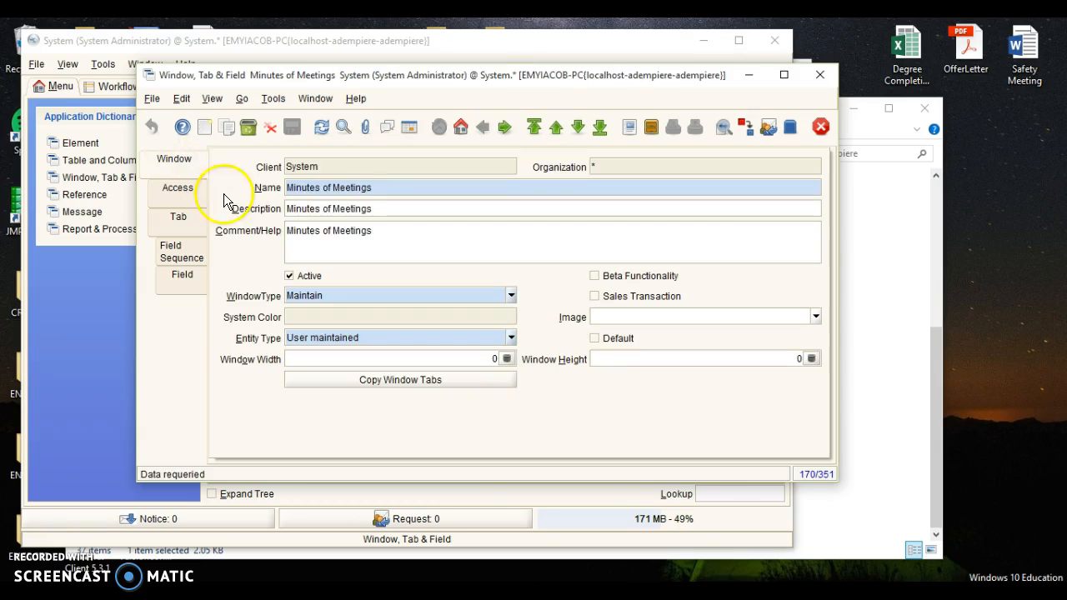
left_click(408, 127)
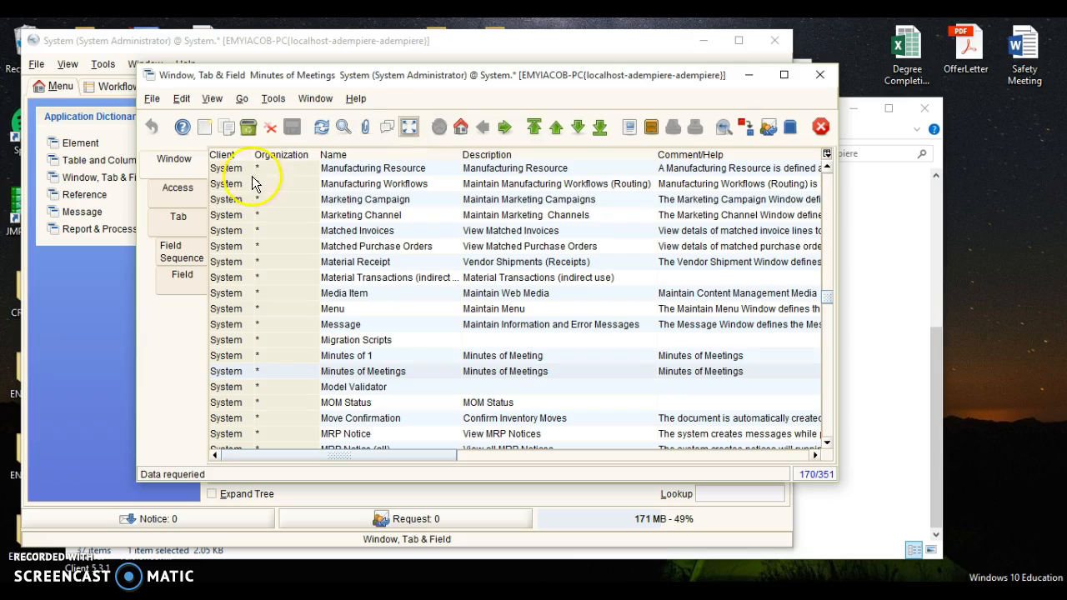
left_click(191, 221)
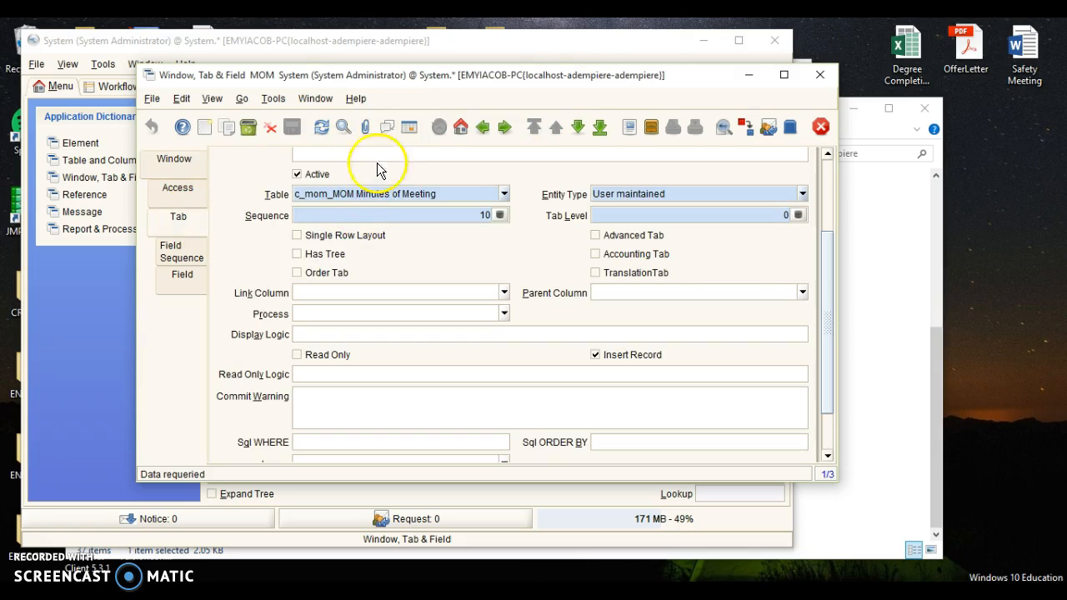
left_click(408, 127)
left_click(432, 185)
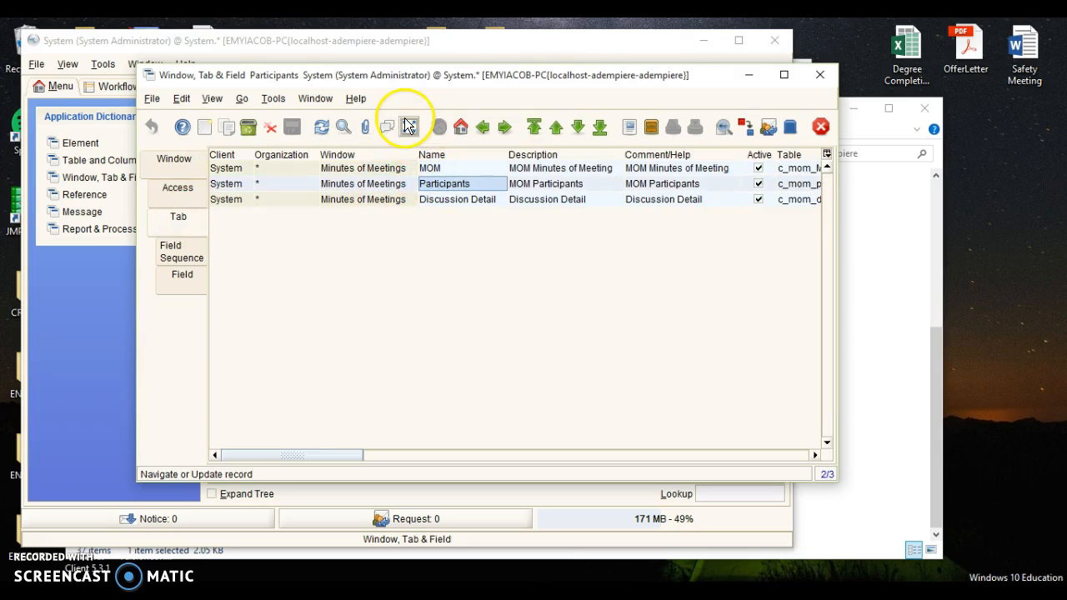
left_click(408, 126)
Run Create Fields on the Participants tab to generate any missing fields from its table columns.
scroll(699, 292, "down", 1)
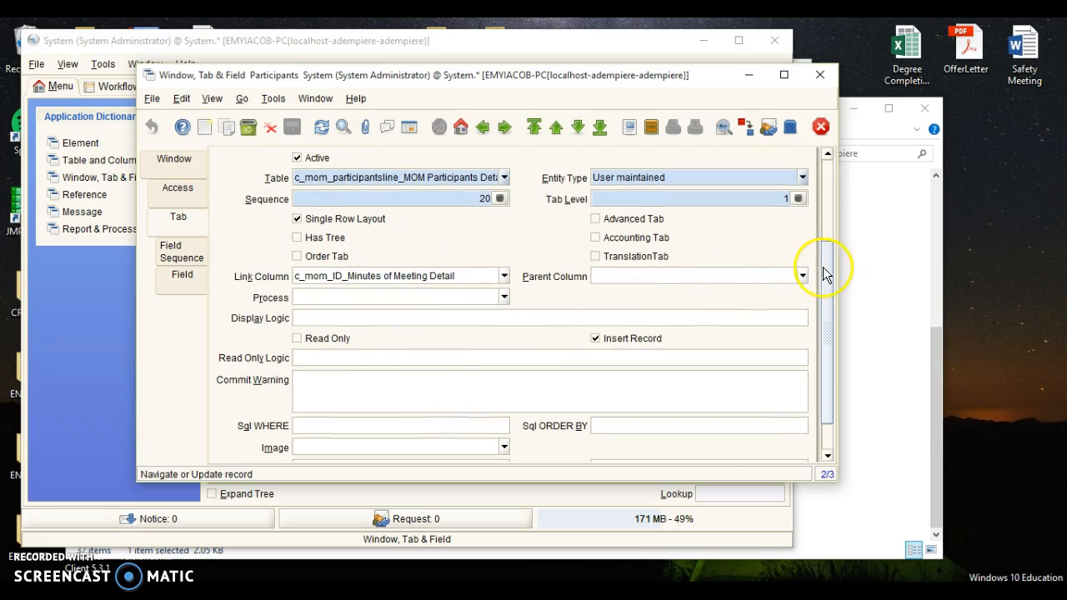
left_click_drag(824, 273, 793, 389)
left_click(448, 427)
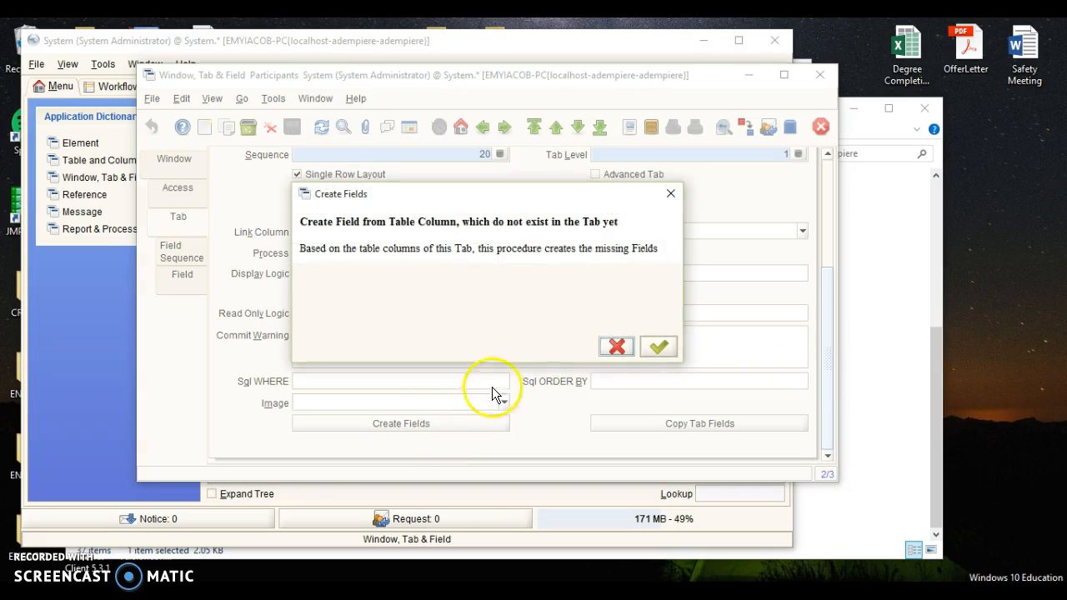
left_click(658, 346)
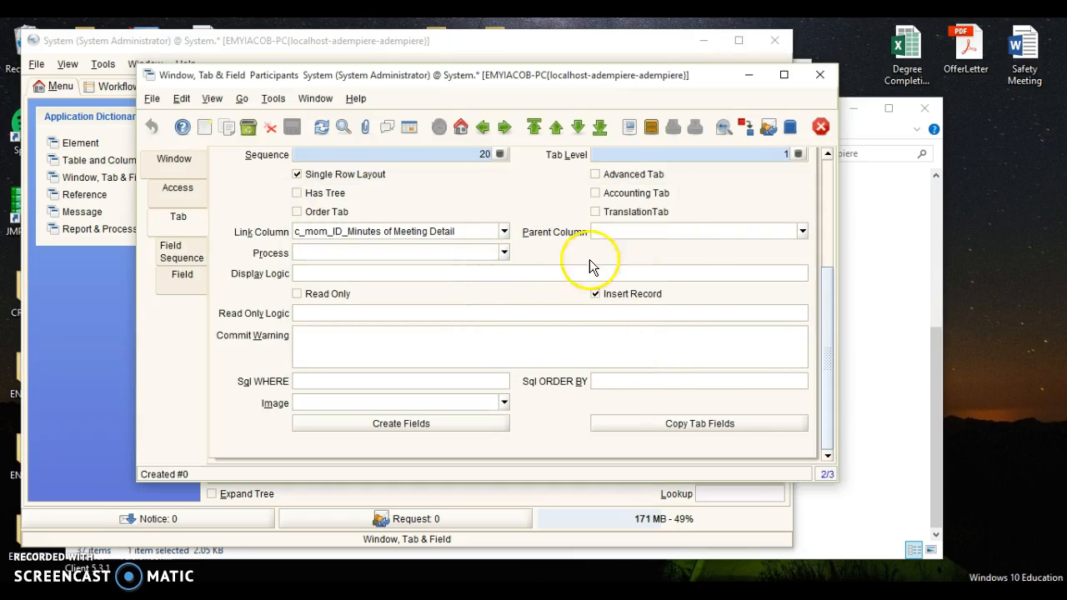
Review the Participants tab's field list, checking the column linked to User/Contact, and close the Window, Tab & Field window.
left_click(408, 126)
left_click(180, 278)
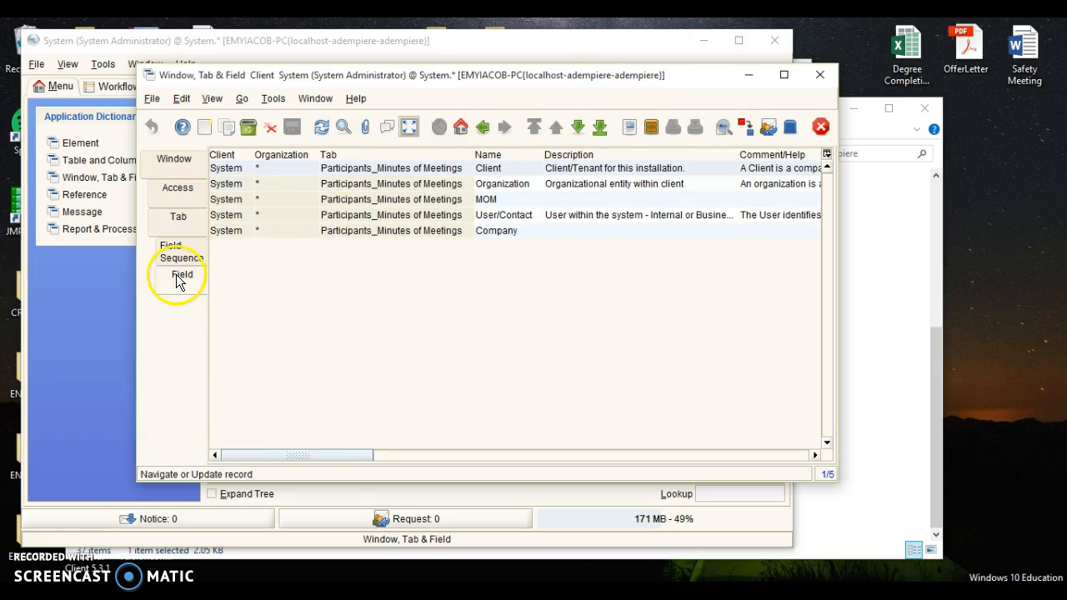
left_click(508, 215)
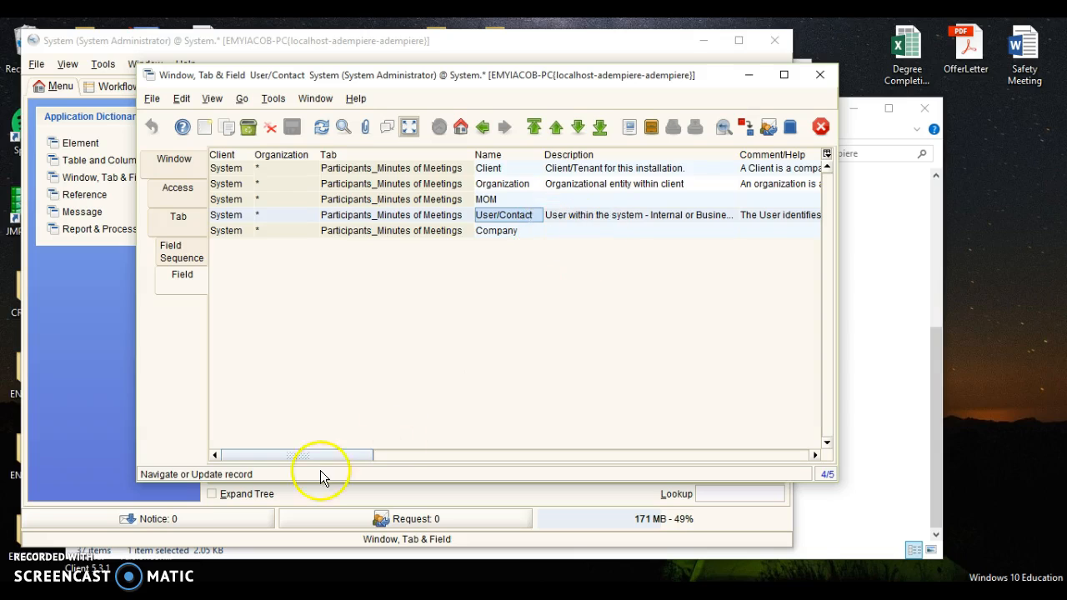
left_click_drag(345, 455, 474, 421)
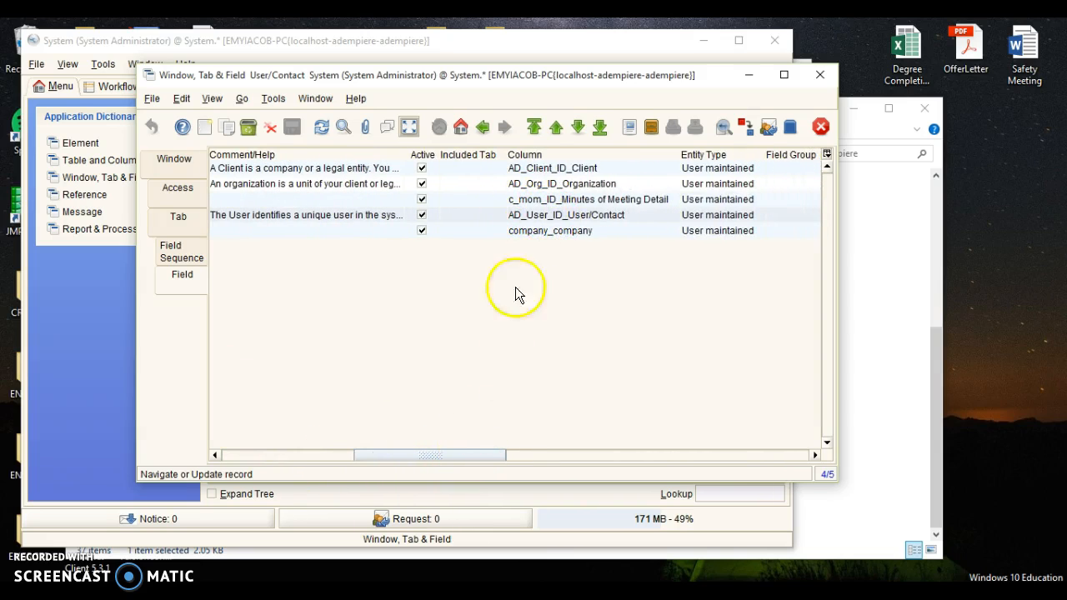
left_click_drag(479, 456, 278, 463)
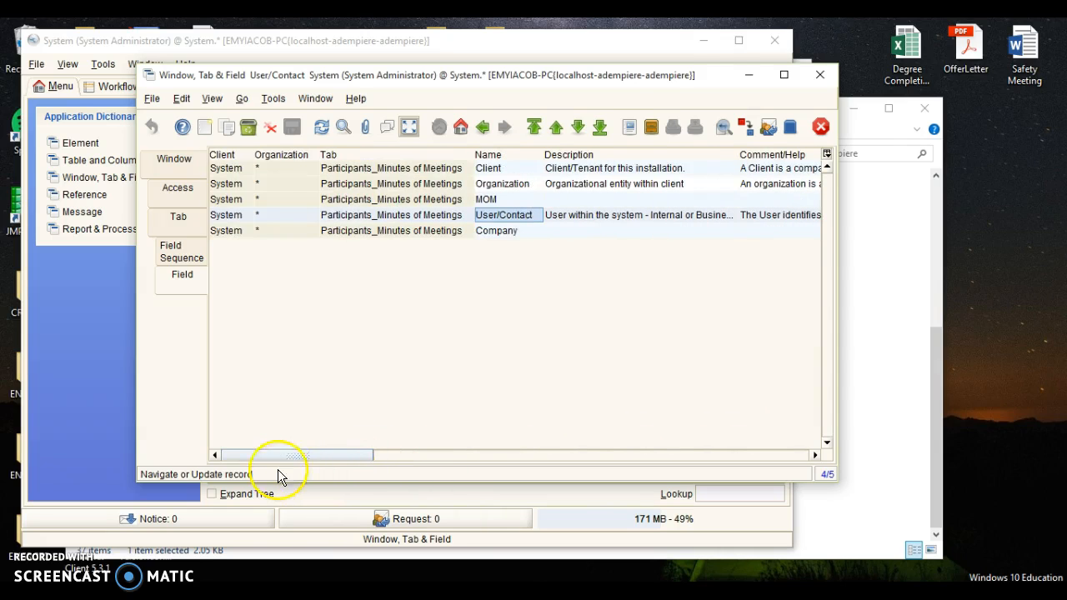
left_click(179, 227)
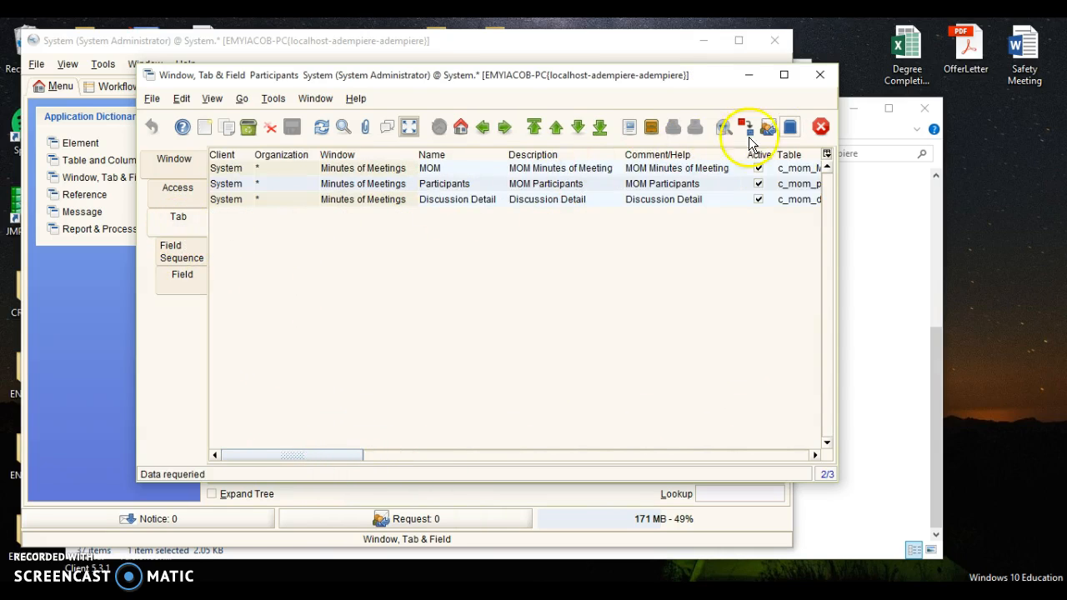
left_click(821, 126)
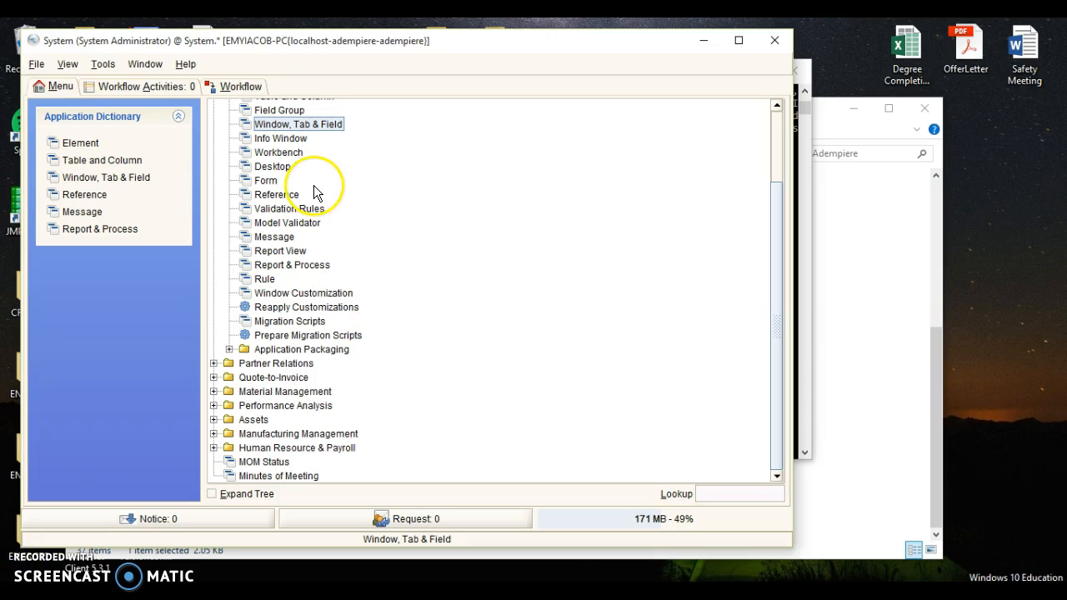
Log out and log back in as GardenAdmin with the account password, accepting the default login settings.
left_click(37, 64)
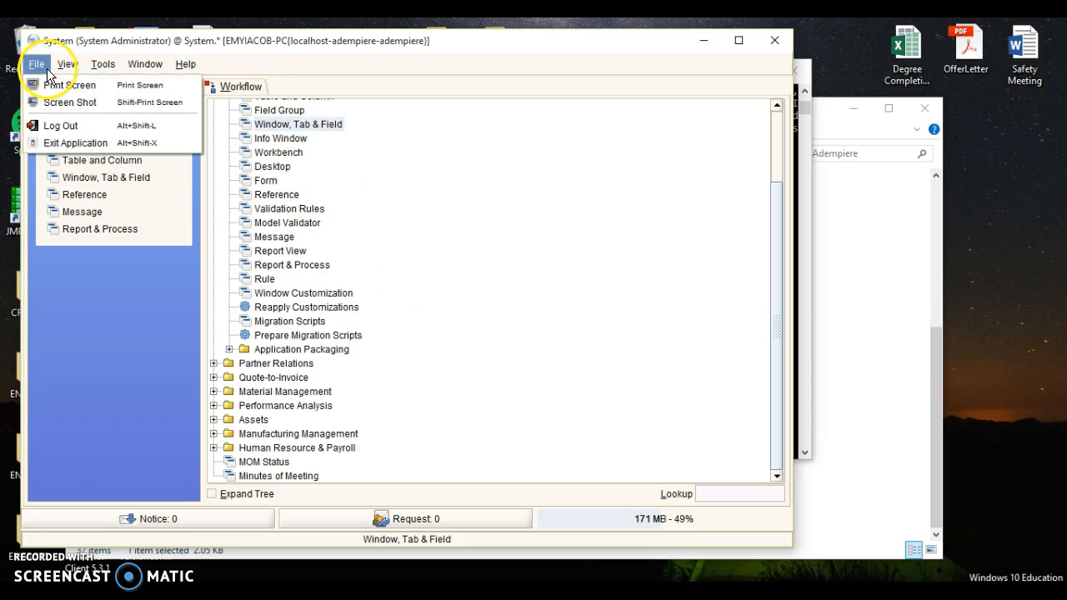
left_click(46, 127)
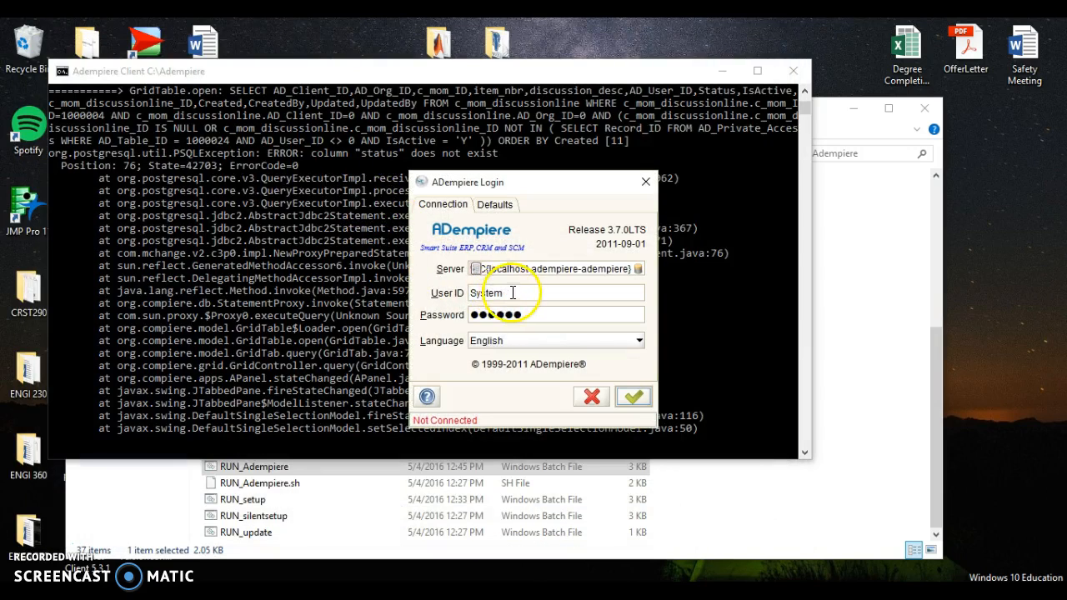
key("BackSpace")
type("GardenAdmin")
key("Tab")
key("BackSpace")
key("BackSpace")
key("BackSpace")
key("BackSpace")
key("BackSpace")
key("BackSpace")
type("********")
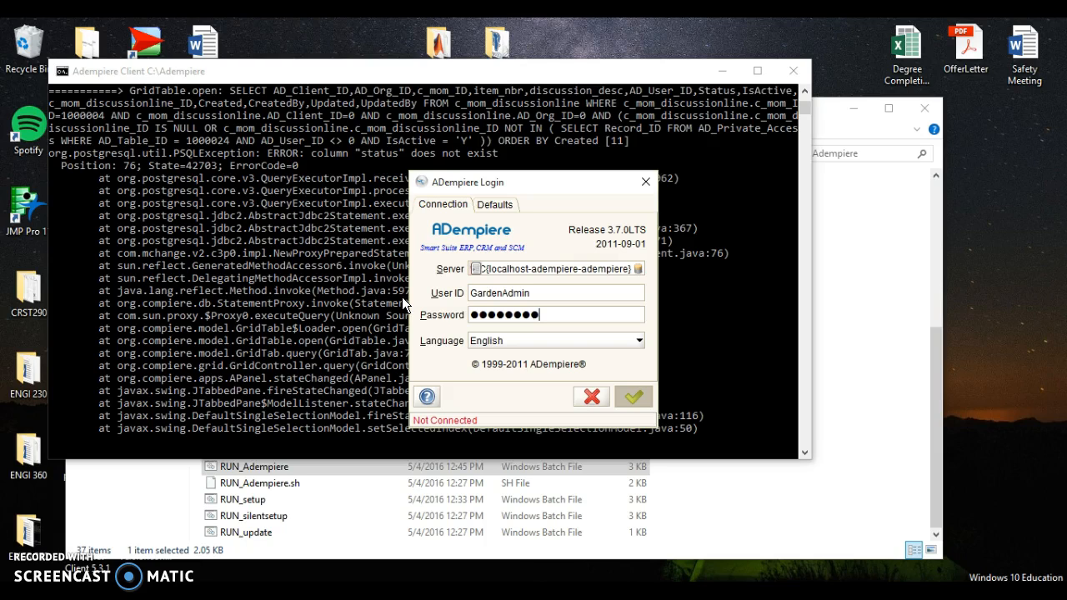
key("Return")
key("Return")
left_click(489, 337)
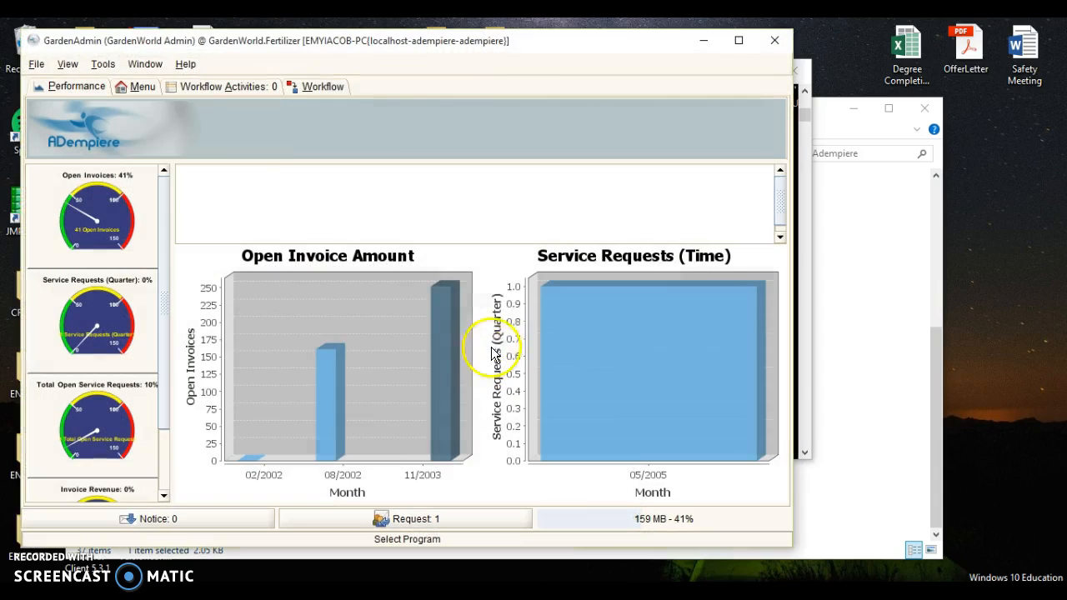
Open the Minutes of Meeting window from the menu and show the Participants tab of 20160507_MOM_001.
left_click(129, 89)
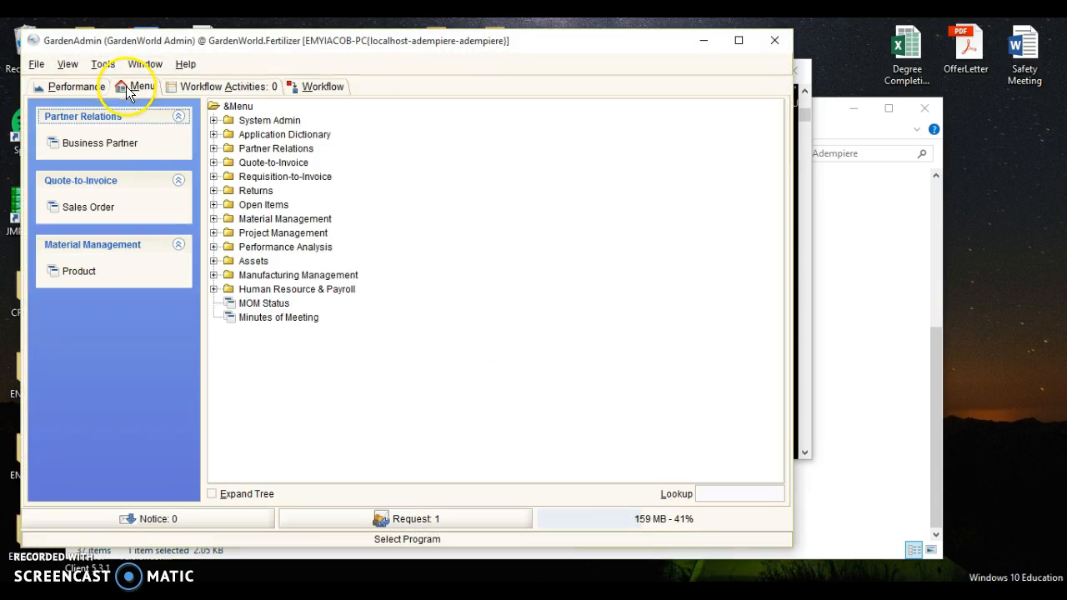
left_click(261, 317)
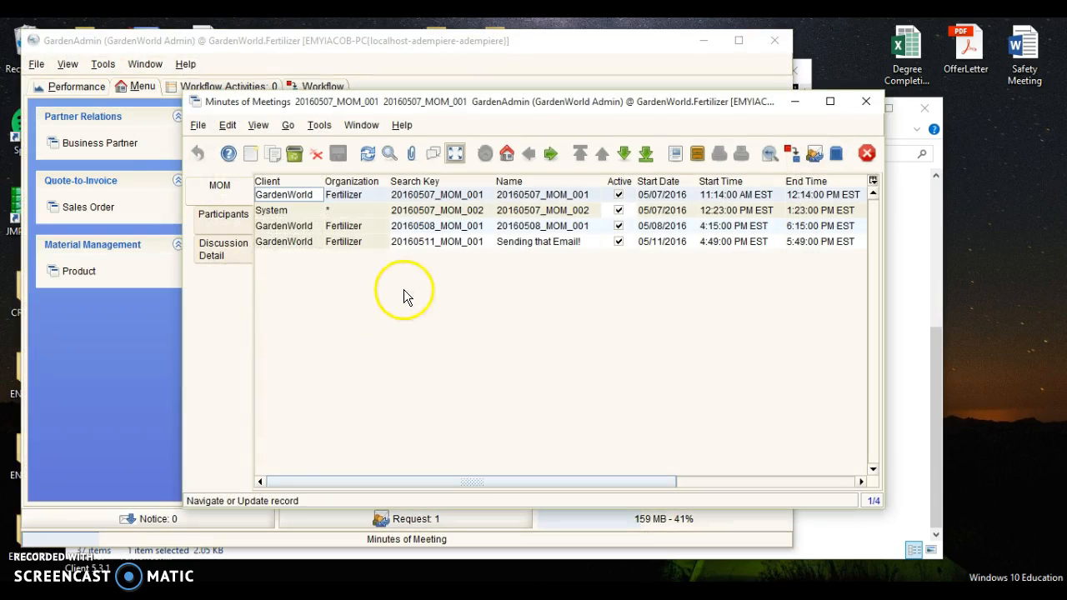
left_click(232, 218)
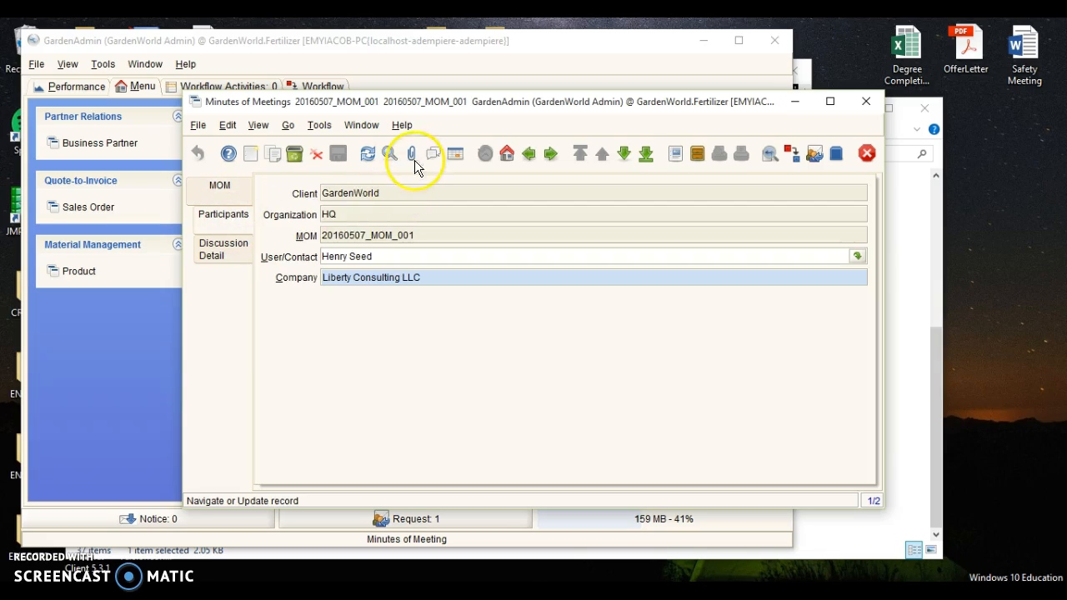
Query all users in the participant's User/Contact lookup, highlight the Engineering Professor entry, and cancel the lookup.
left_click(857, 257)
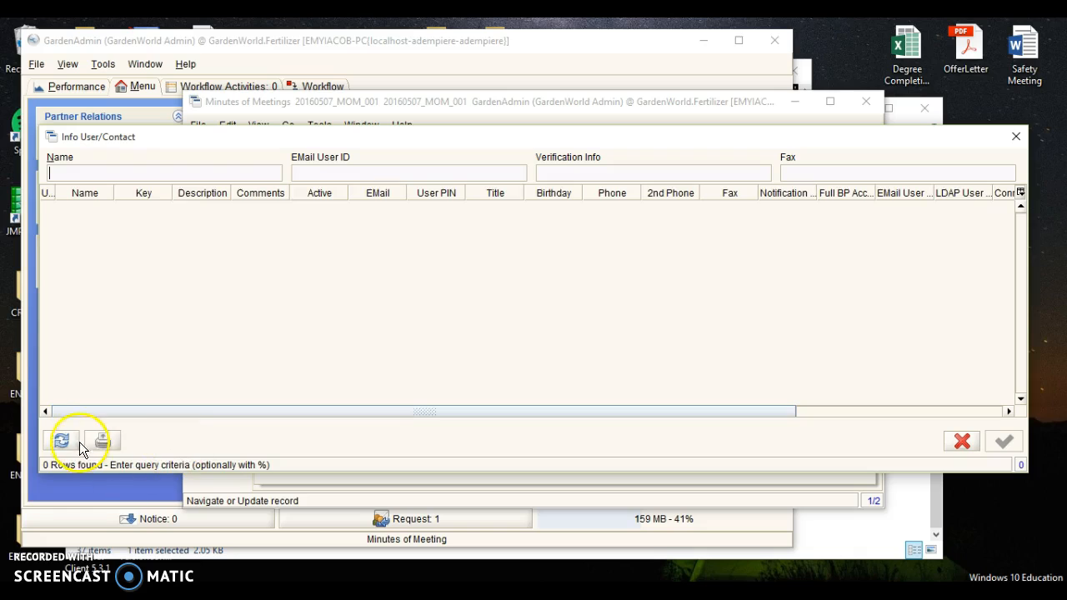
left_click(73, 443)
left_click(103, 210)
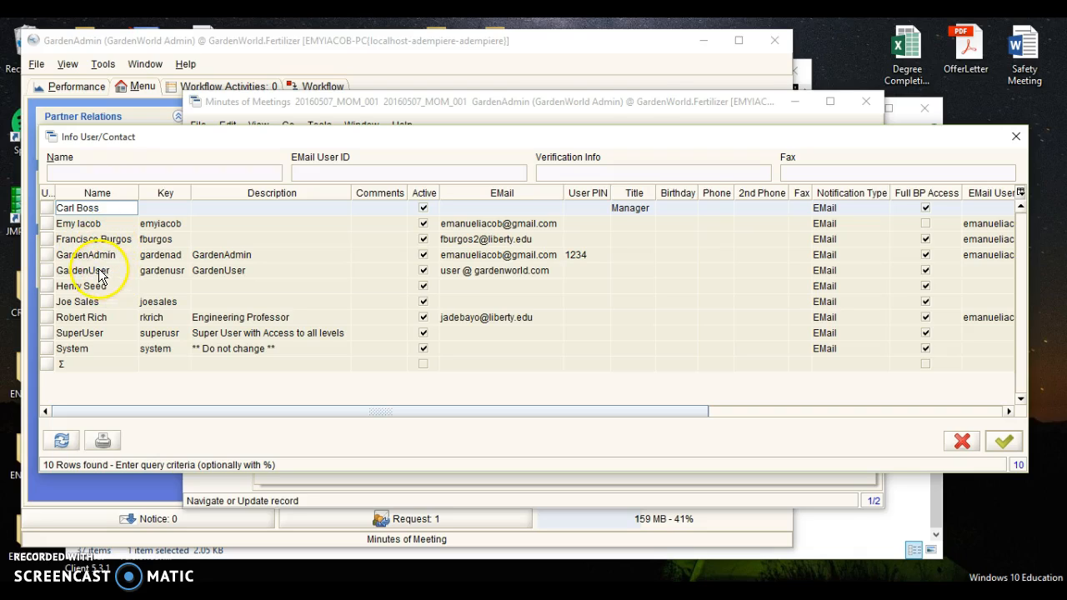
left_click(119, 318)
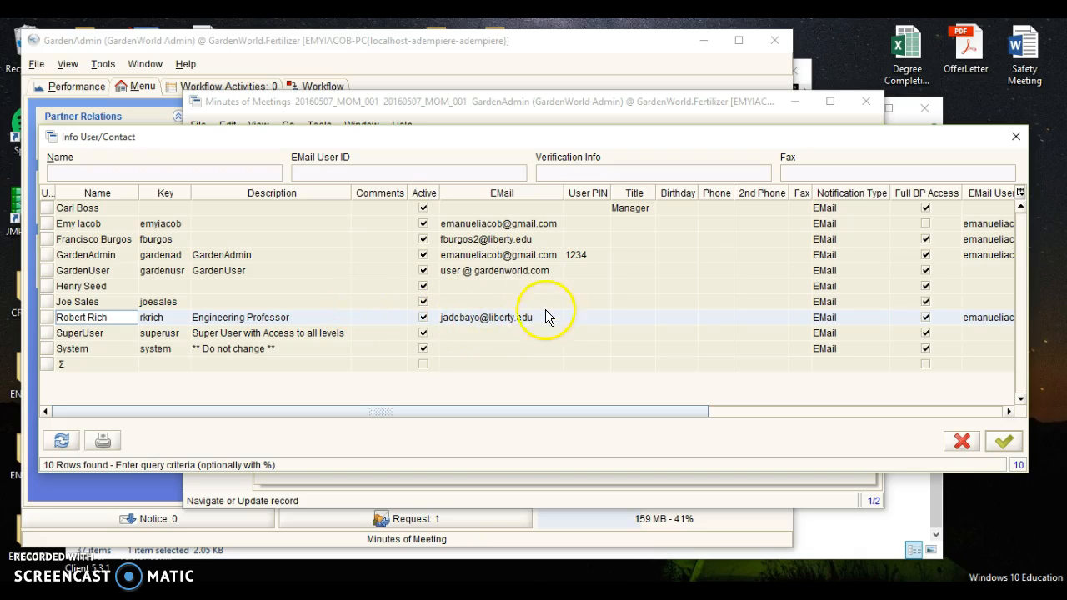
left_click(963, 442)
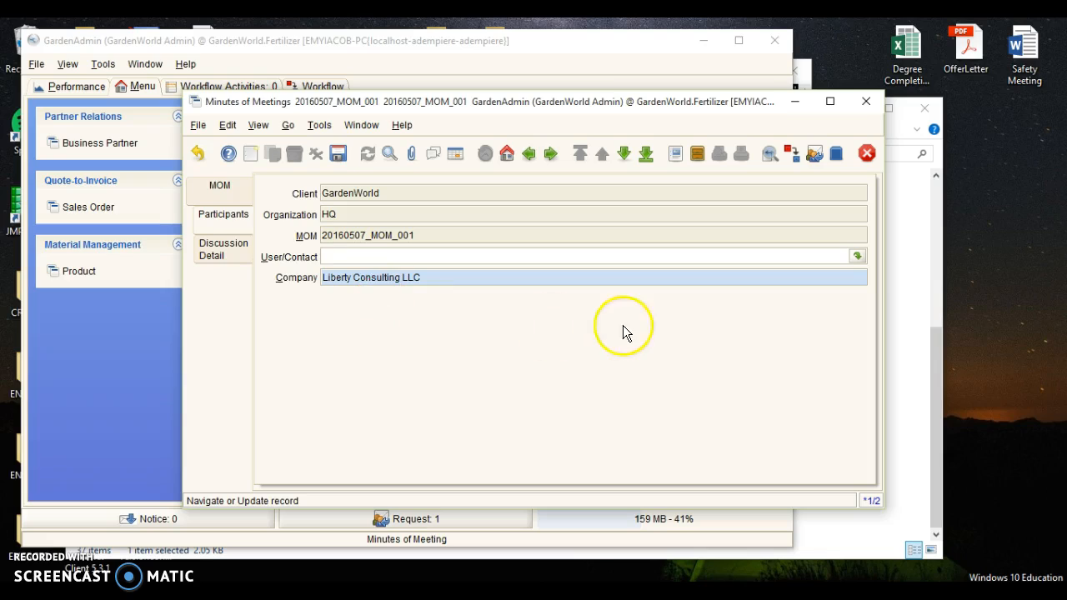